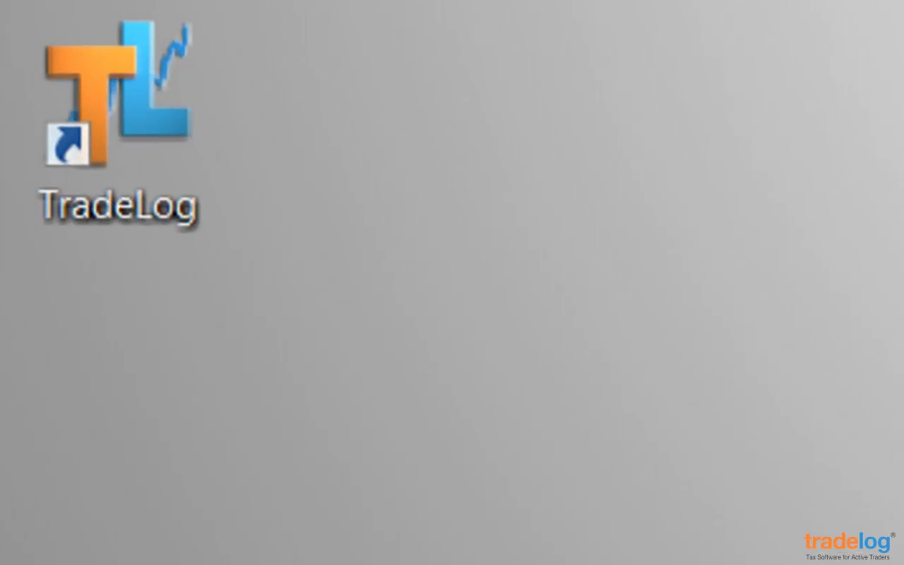
# Launch TradeLog and open the data file 2013 TradeLog Sample from the tradelog folder.
pyautogui.doubleClick(186, 116)
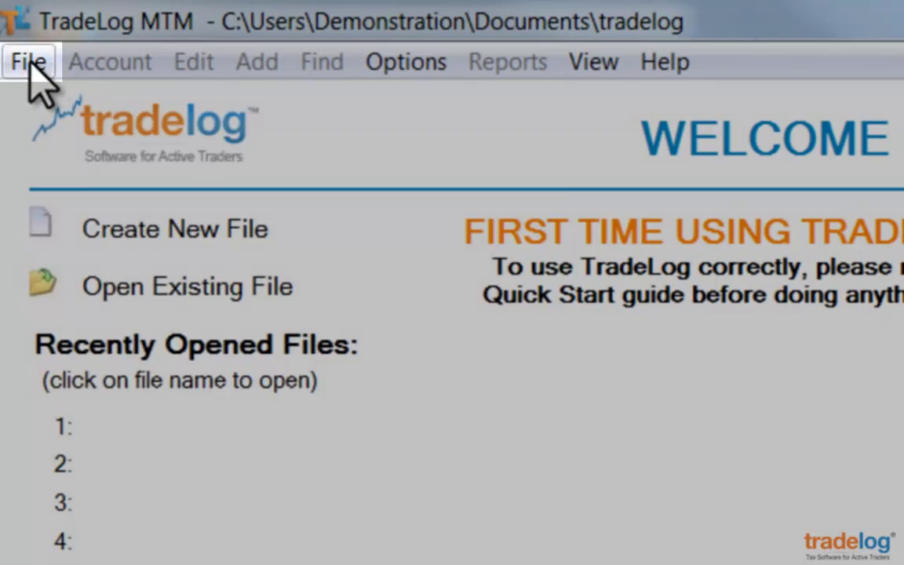
pyautogui.click(29, 71)
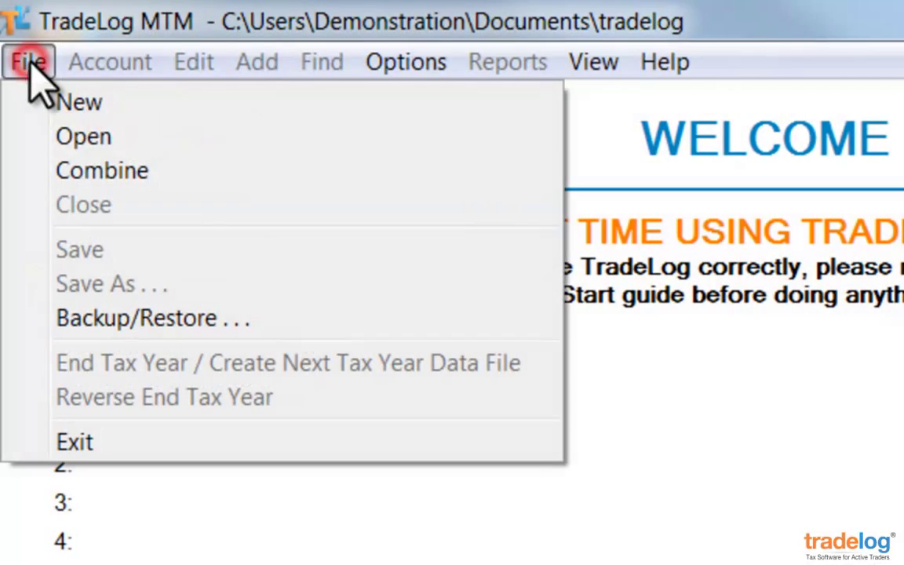
pyautogui.click(89, 137)
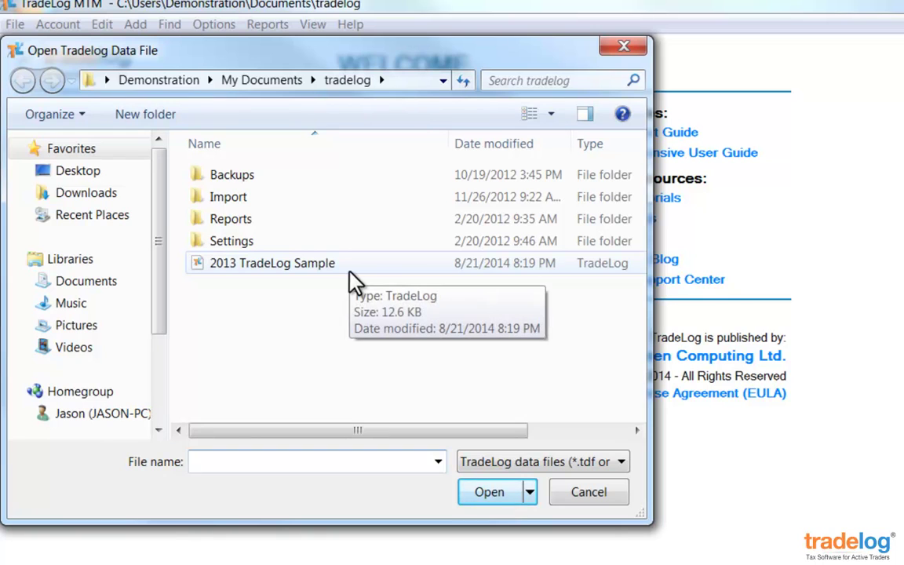
pyautogui.click(350, 273)
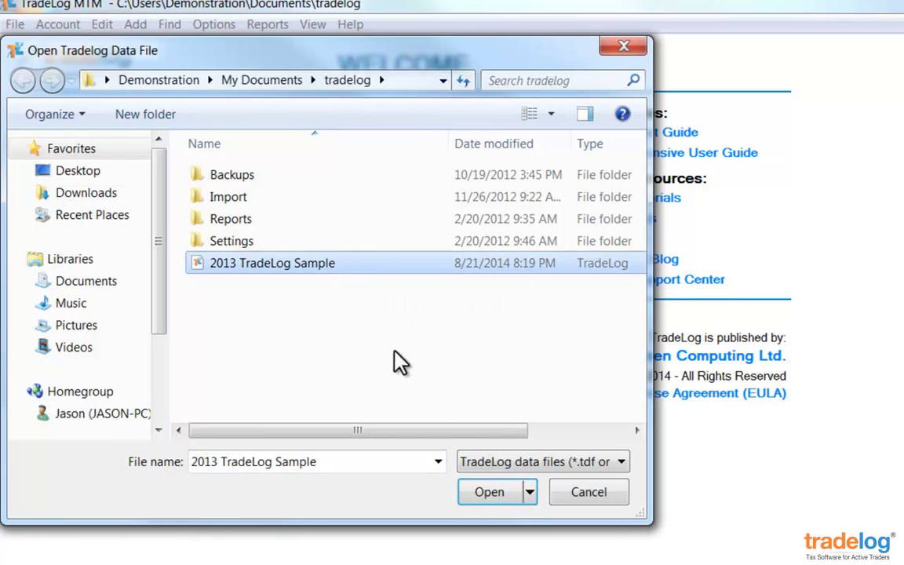
pyautogui.click(493, 491)
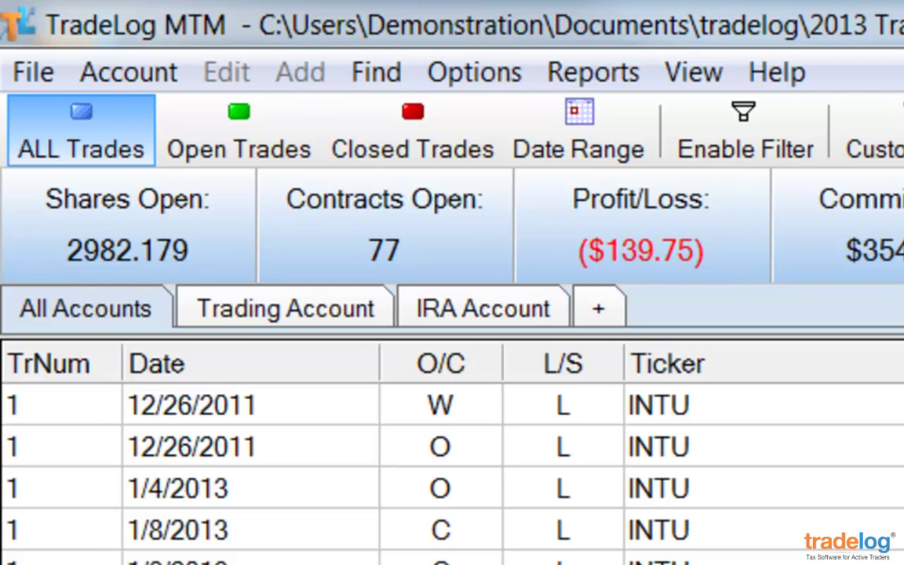
# View the records of the Trading Account and the IRA Account, and return to the combined view of all accounts.
pyautogui.click(307, 306)
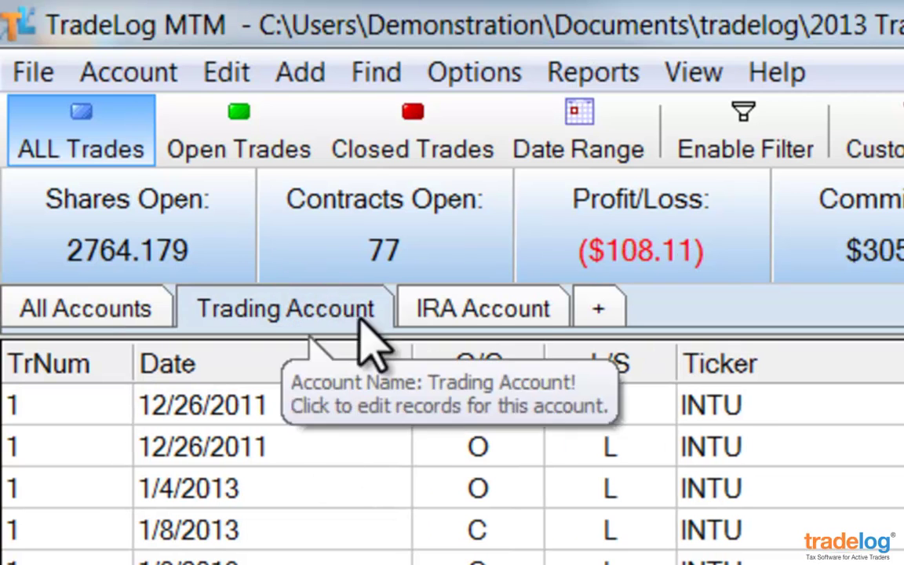
pyautogui.click(511, 301)
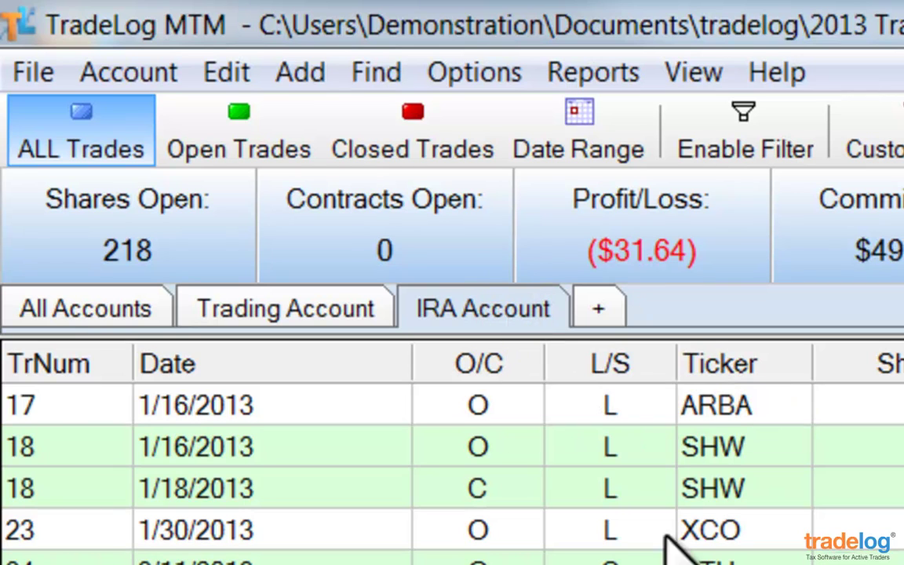
pyautogui.click(106, 334)
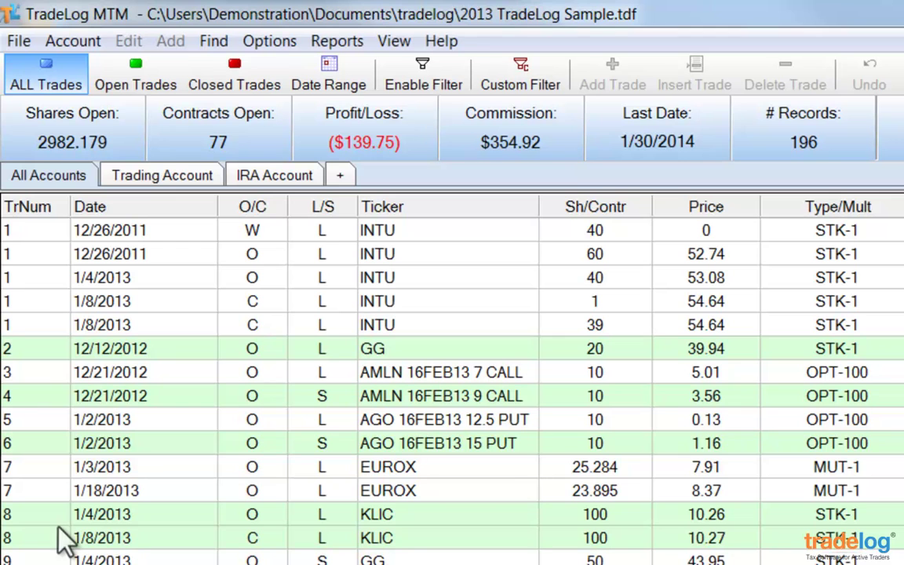
# Check the Trading Account and IRA Account records, selecting the 1/16/2013 SHW and 1/30/2013 XCO trades in the IRA Account.
pyautogui.click(163, 175)
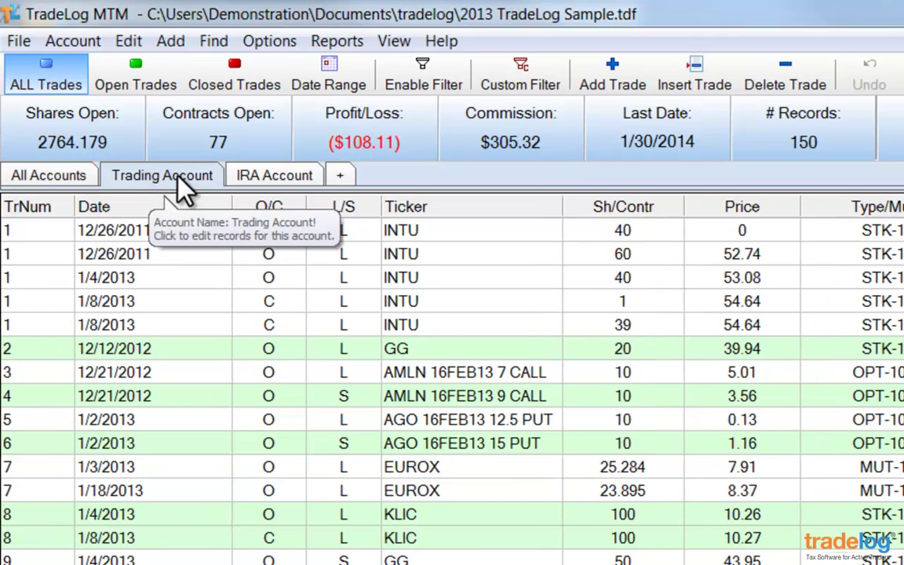
pyautogui.click(255, 179)
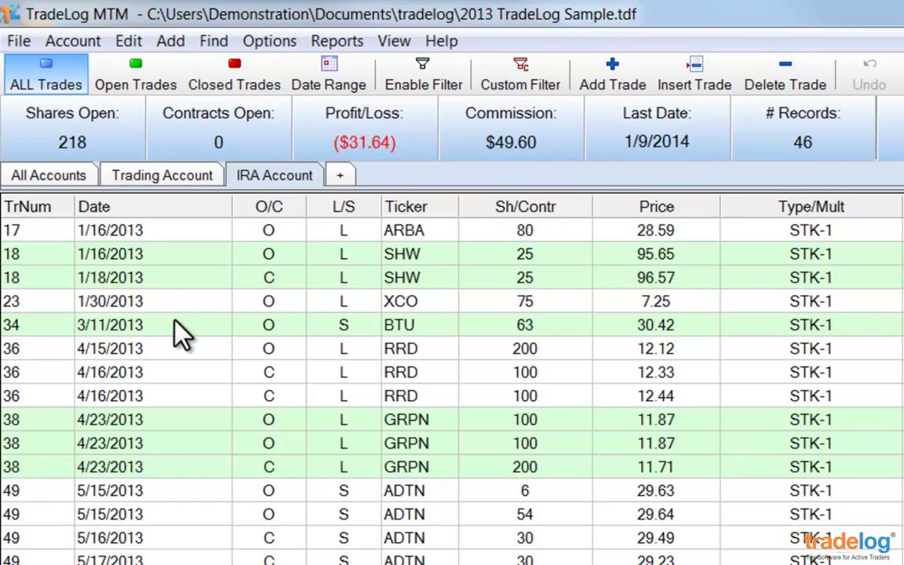
pyautogui.click(177, 255)
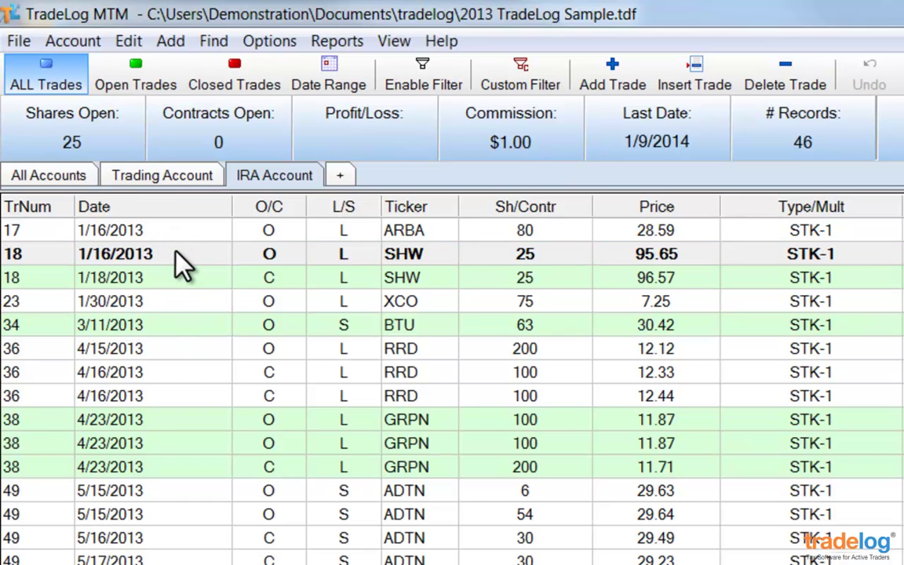
pyautogui.click(167, 305)
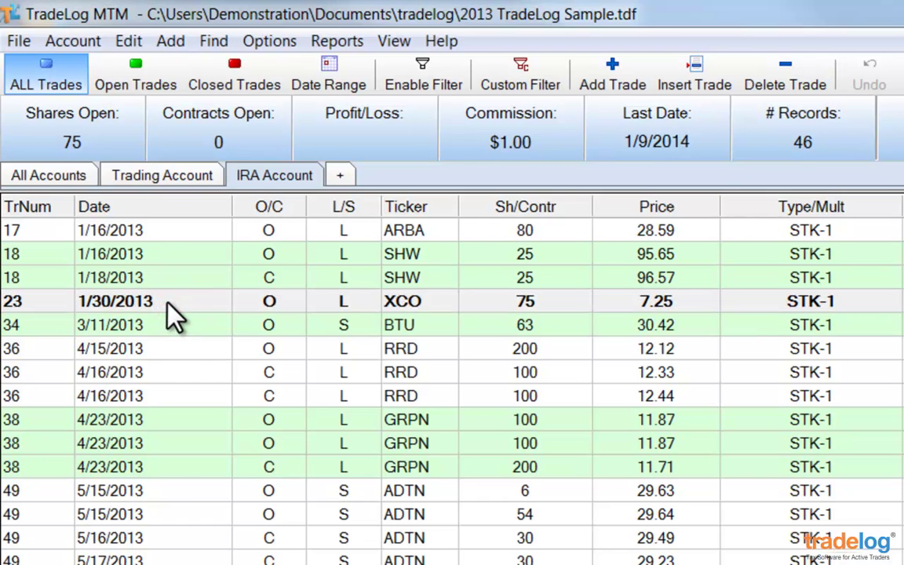
# Return to the combined accounts view and select the 12/26/2011 INTU opening trade of 60 shares.
pyautogui.click(50, 177)
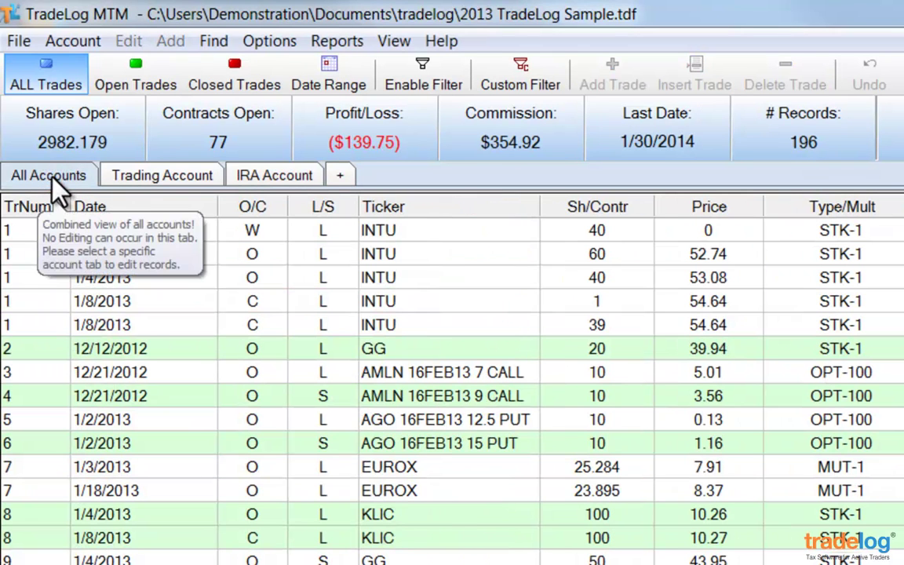
pyautogui.click(173, 255)
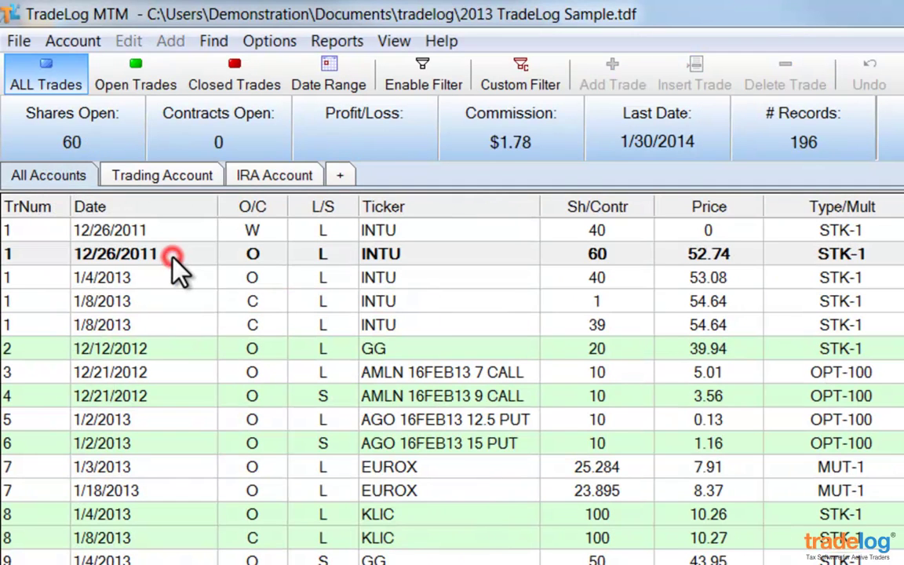
pyautogui.click(173, 256)
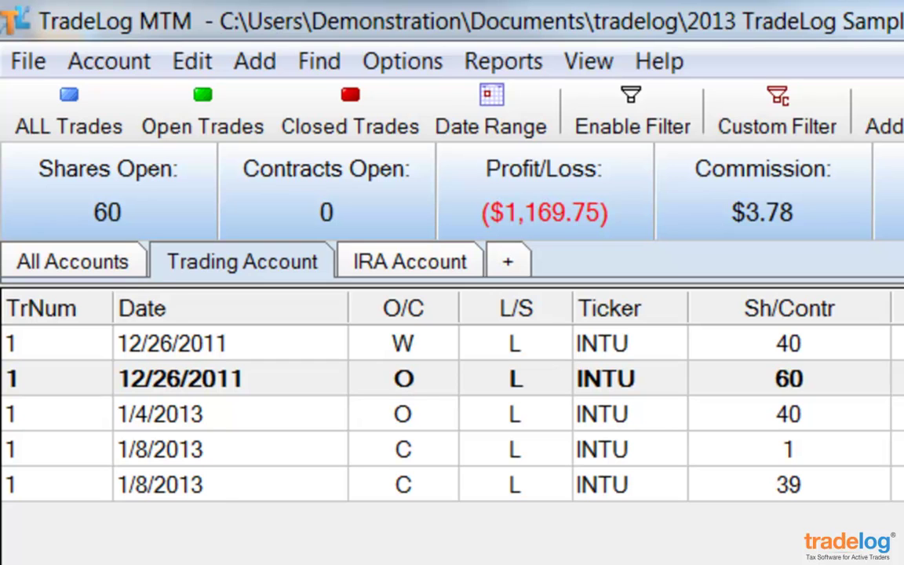
# Display all trades of the Trading Account, and narrow the list to closed trades only.
pyautogui.click(83, 126)
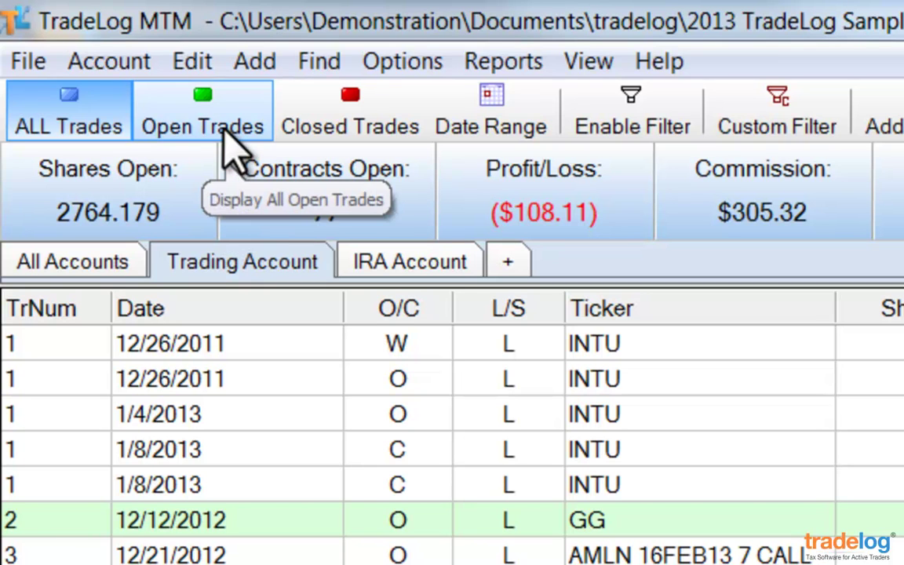
pyautogui.click(343, 128)
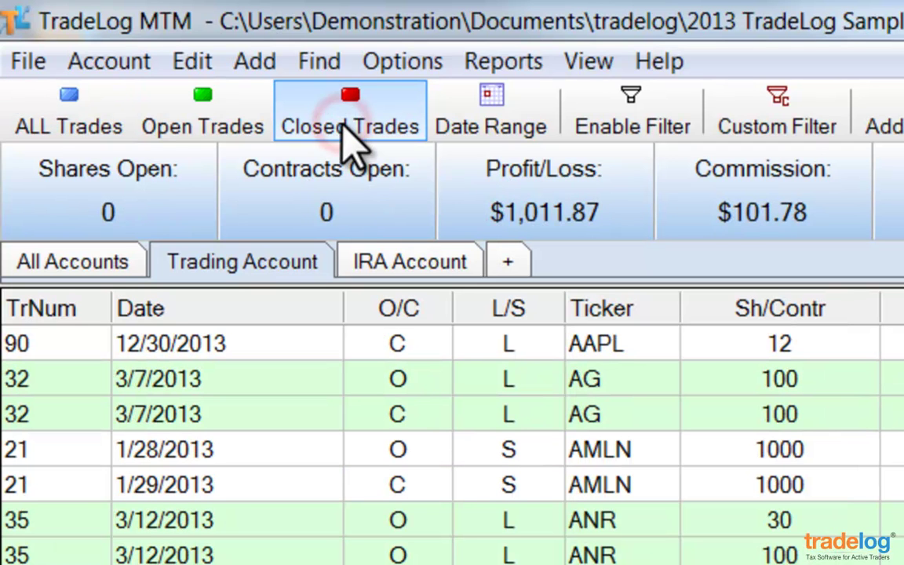
# Filter the Trading Account records to a date range from 12/26/2011 to 5/31/2013.
pyautogui.click(479, 137)
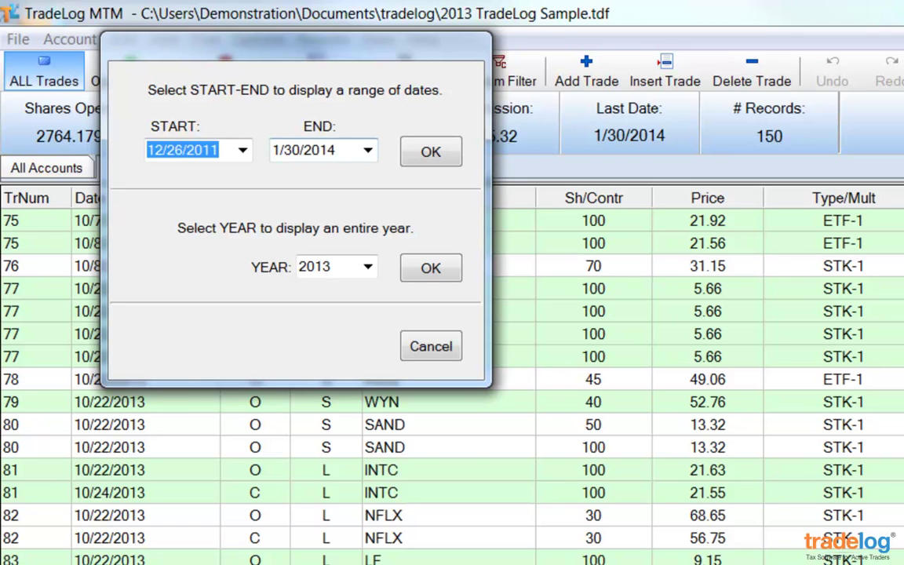
pyautogui.click(303, 150)
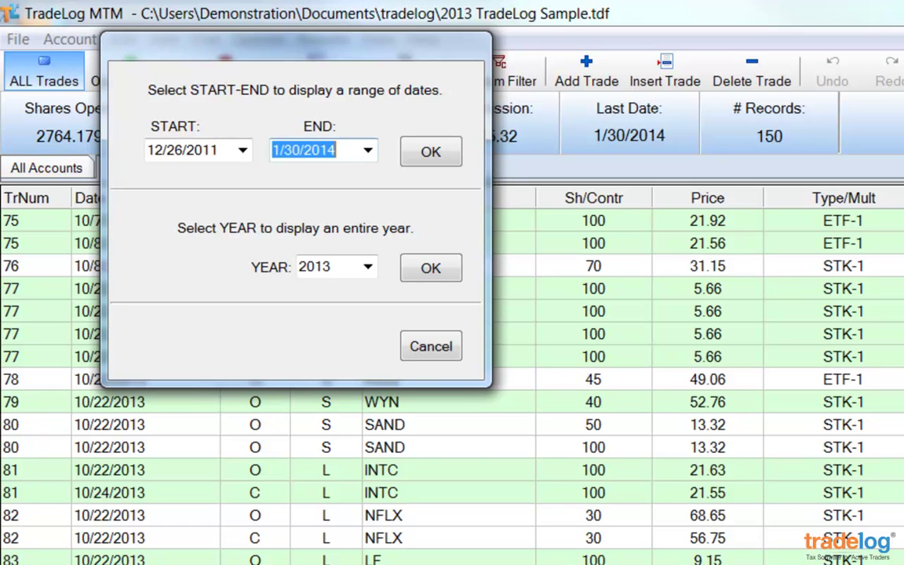
pyautogui.write('5/31/2013')
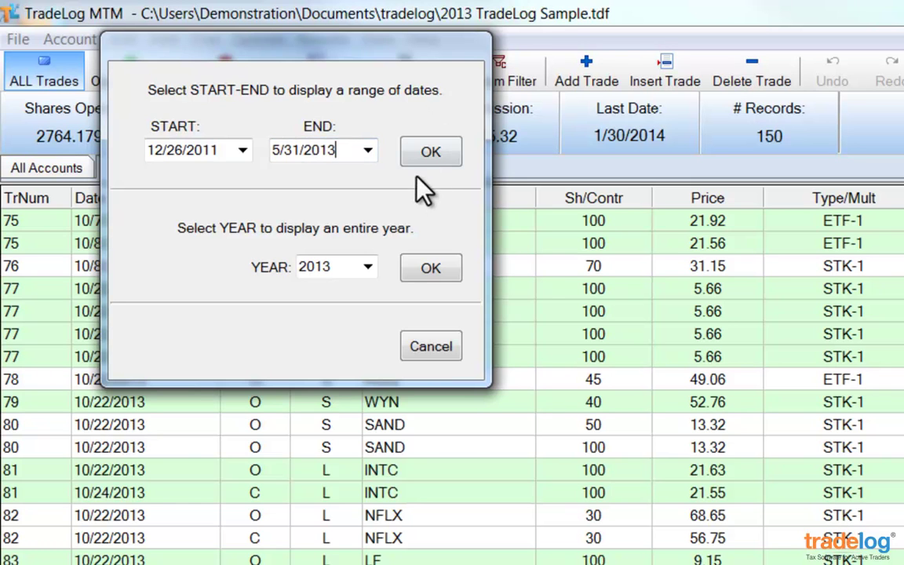
pyautogui.click(430, 155)
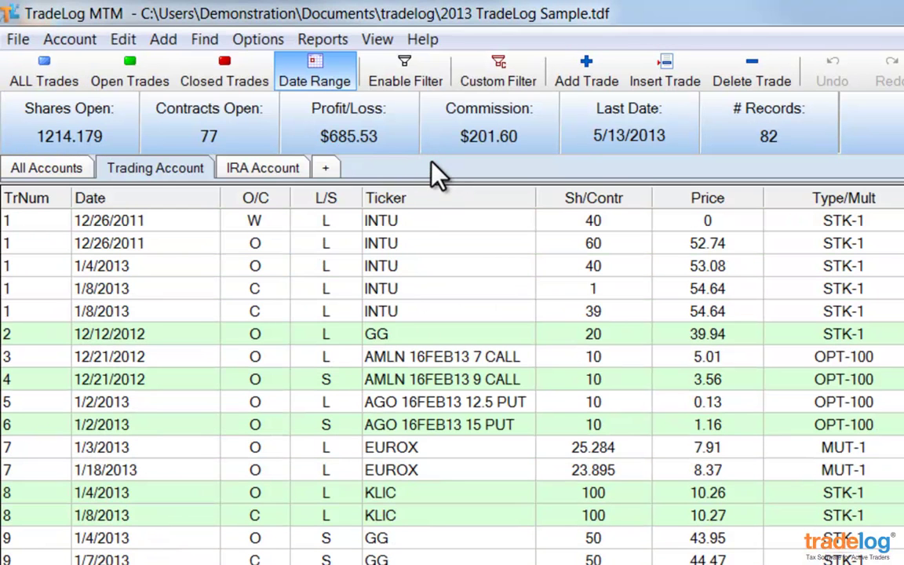
# Change the date filter to display the Trading Account records for the entire year 2013.
pyautogui.click(310, 63)
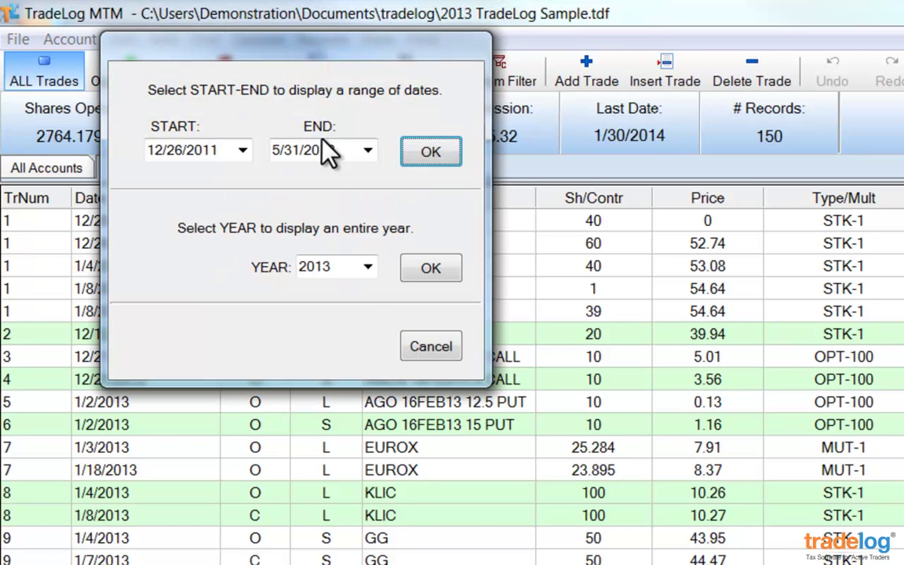
pyautogui.click(367, 267)
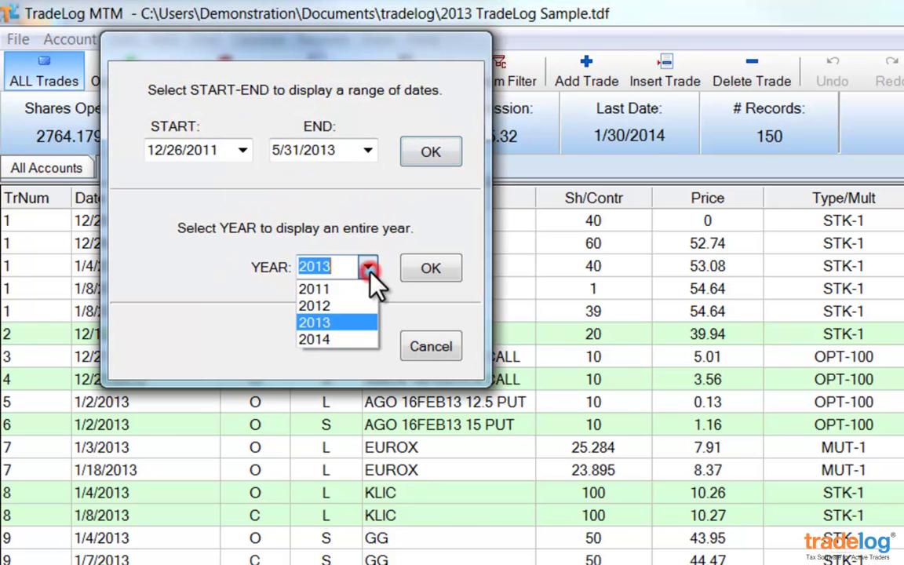
pyautogui.click(429, 268)
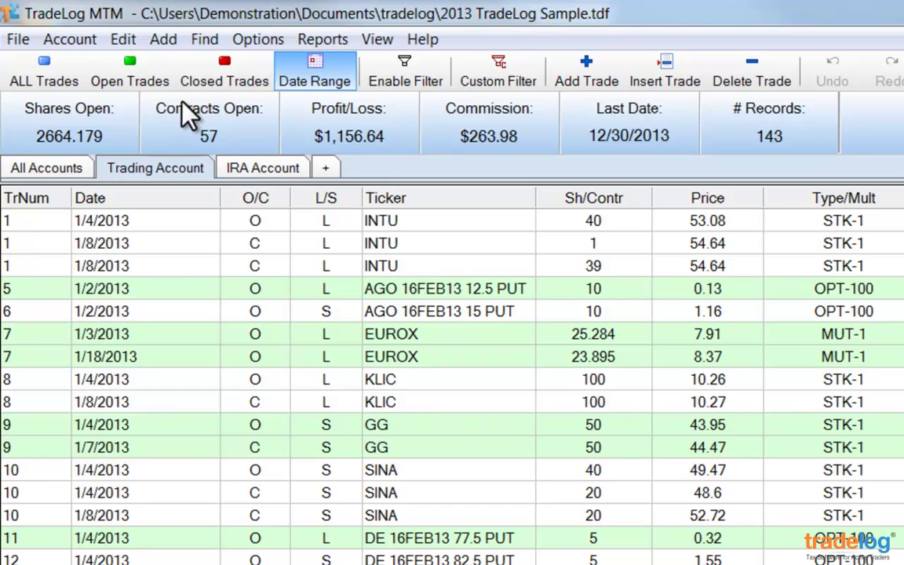
# Remove the date filter to list all trades, and switch to the combined view of all accounts.
pyautogui.click(45, 83)
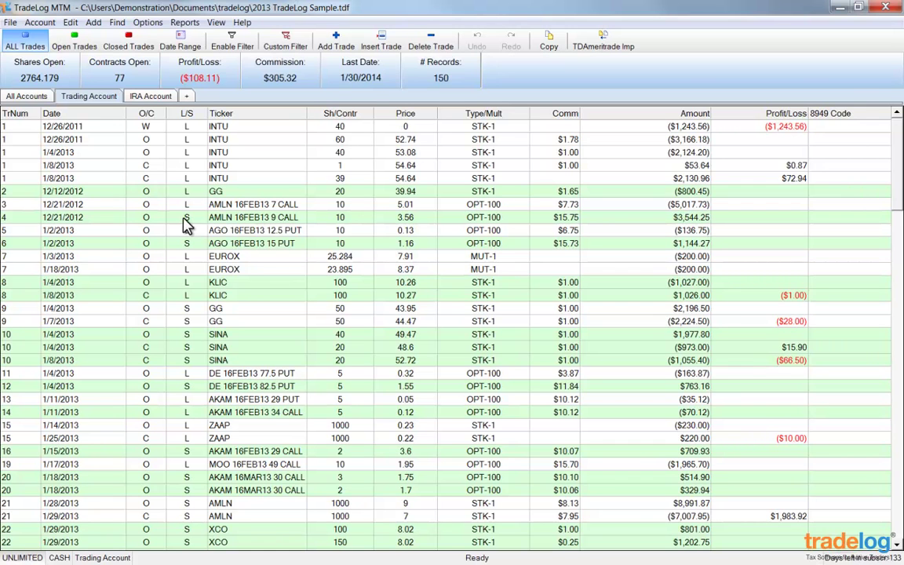
pyautogui.click(37, 98)
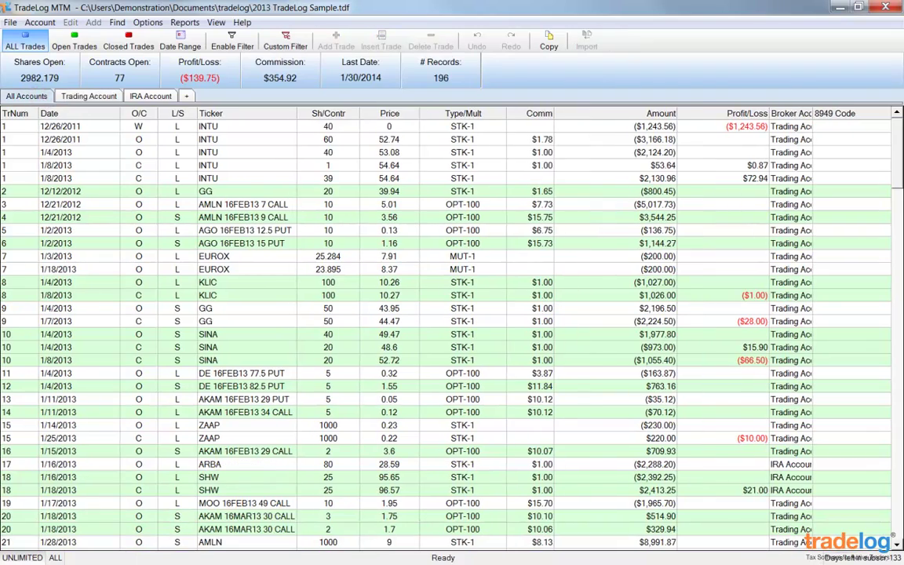
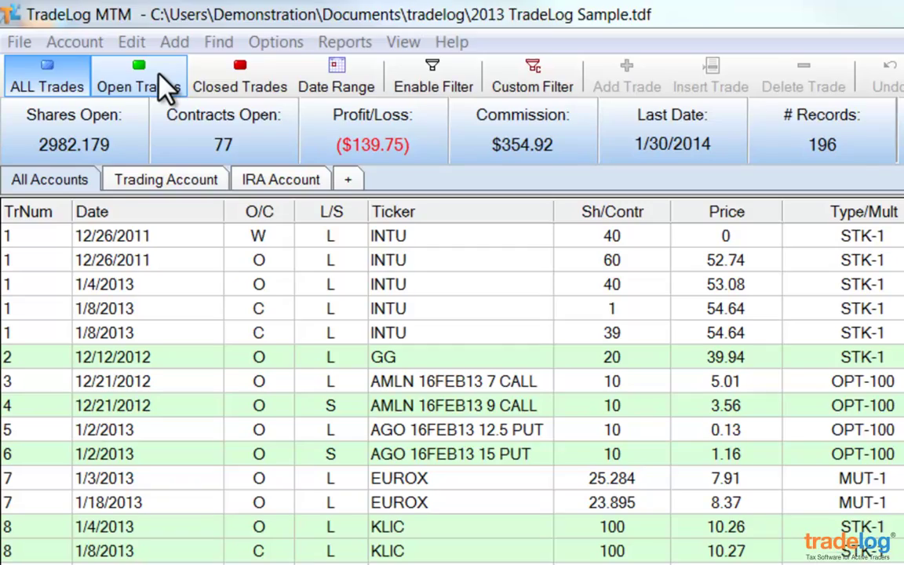
# List the year-end open positions as of 12/31/2013 for all accounts and retrieve their current prices.
pyautogui.click(161, 78)
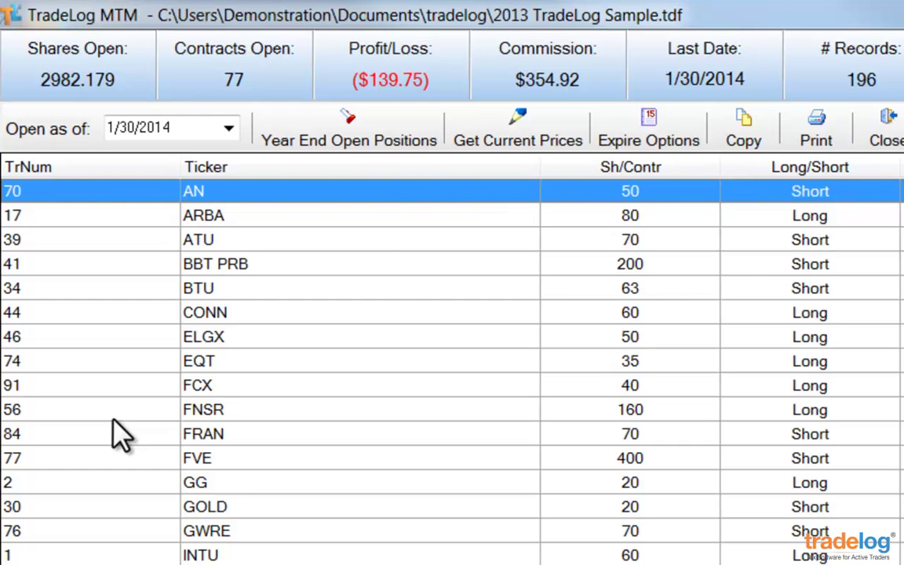
pyautogui.click(384, 146)
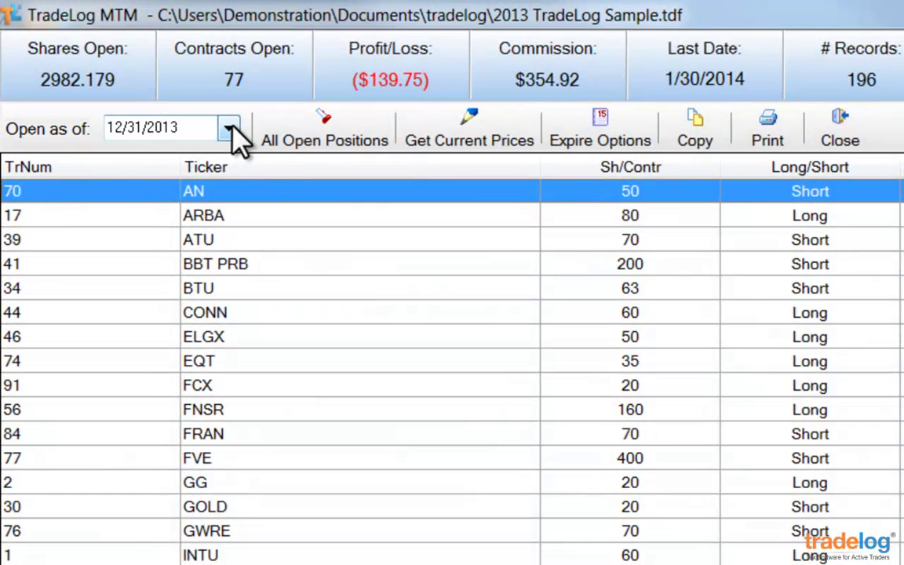
pyautogui.click(229, 128)
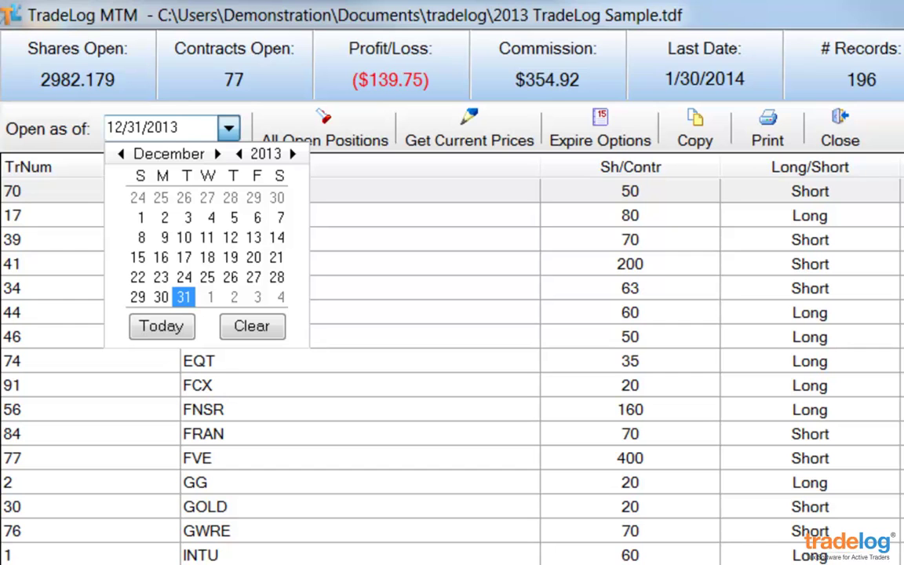
pyautogui.press('Escape')
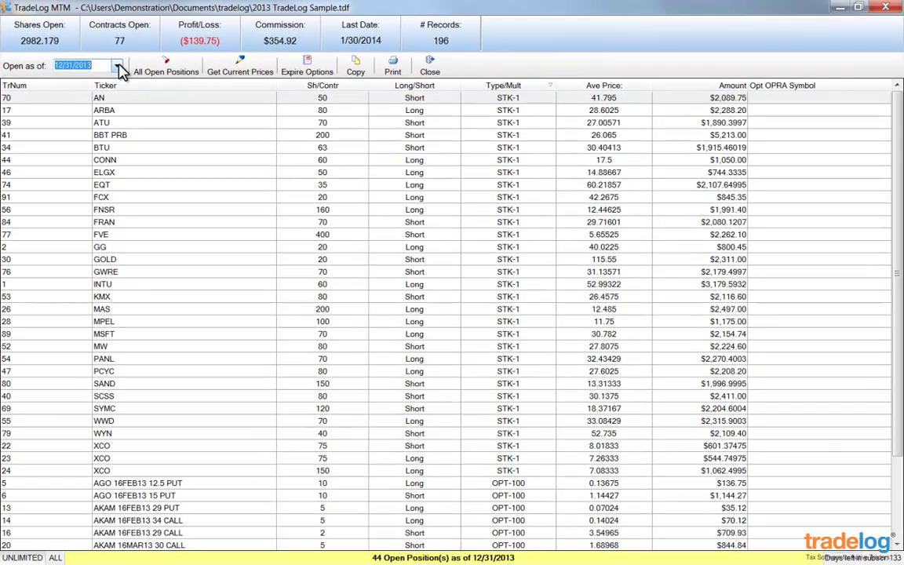
pyautogui.click(259, 82)
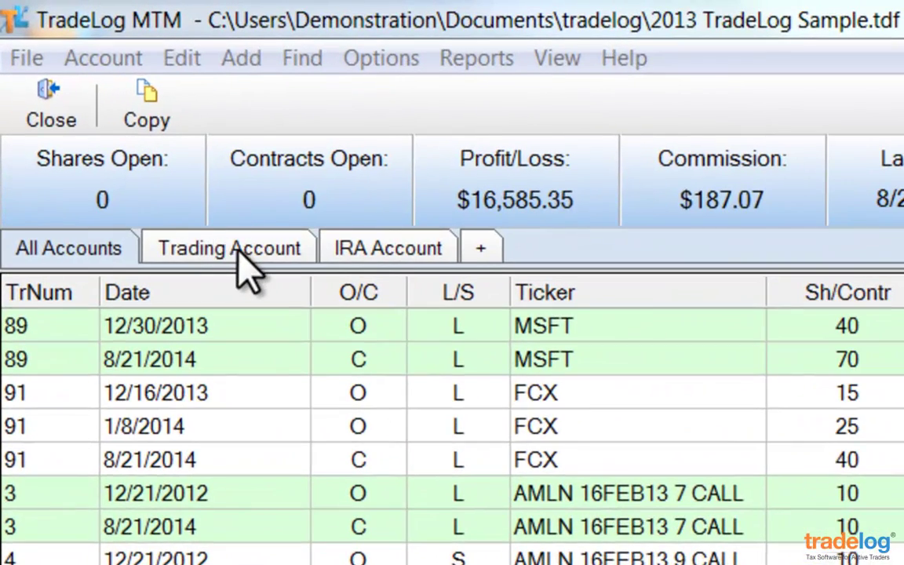
# In the Trading Account, run Exercise / Assign to find the options that can be exercised.
pyautogui.click(93, 97)
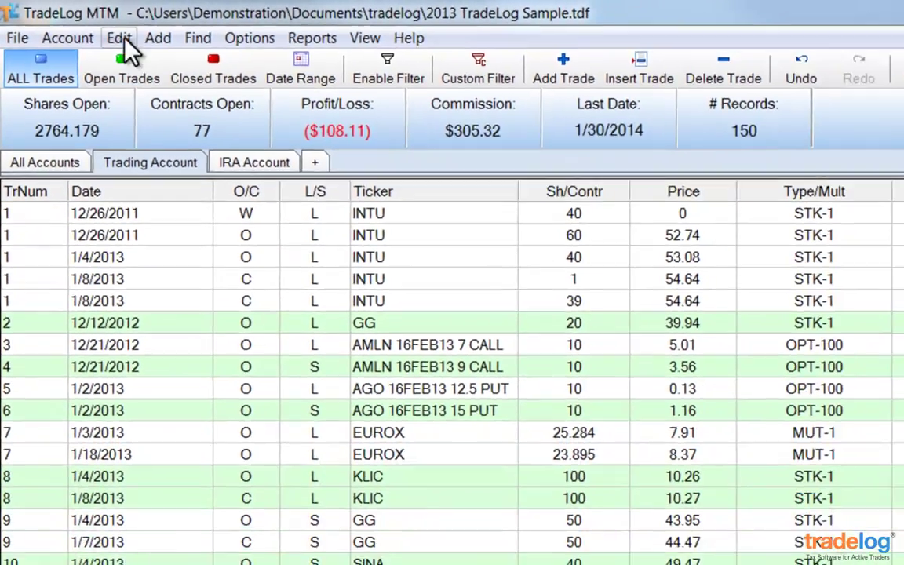
pyautogui.click(120, 40)
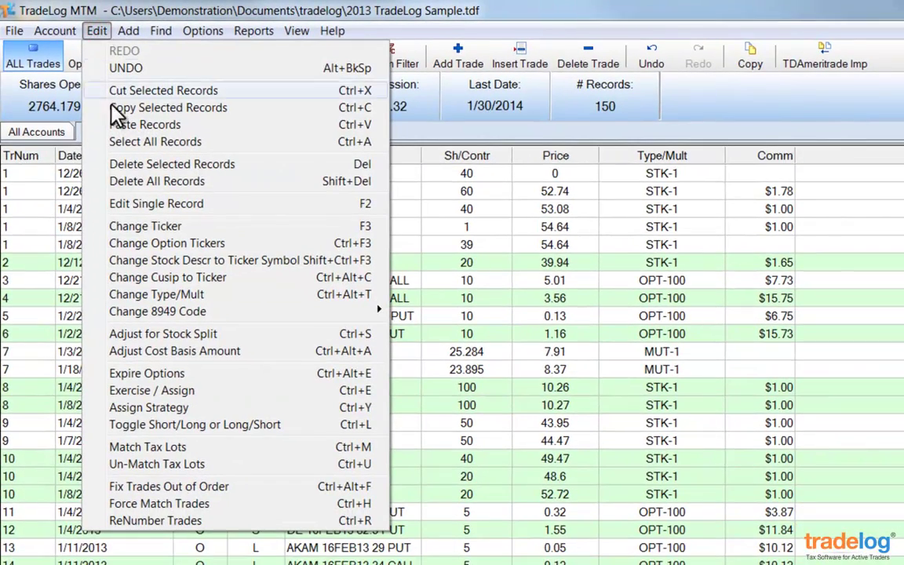
pyautogui.click(201, 391)
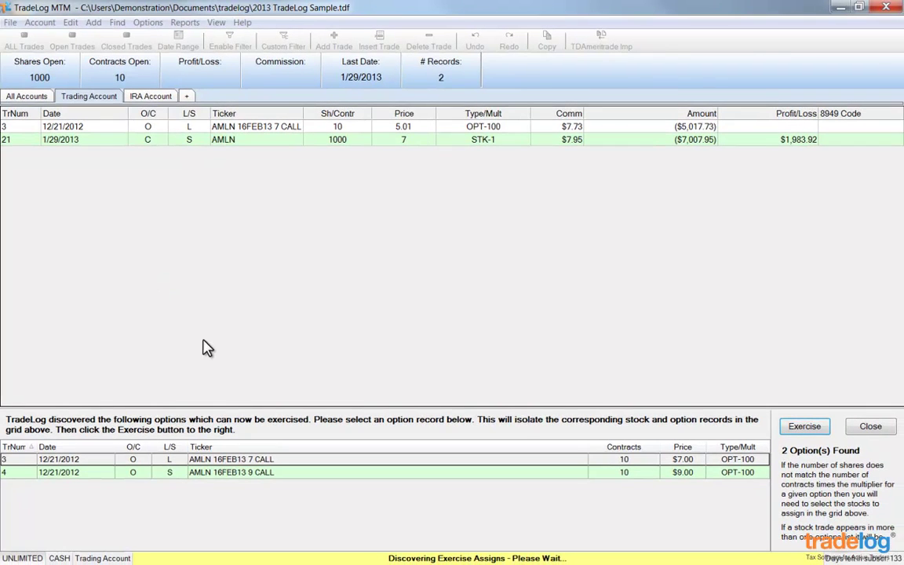
# Exercise the AMLN 16FEB13 7 CALL and 9 CALL options and save the resulting trade records.
pyautogui.click(820, 436)
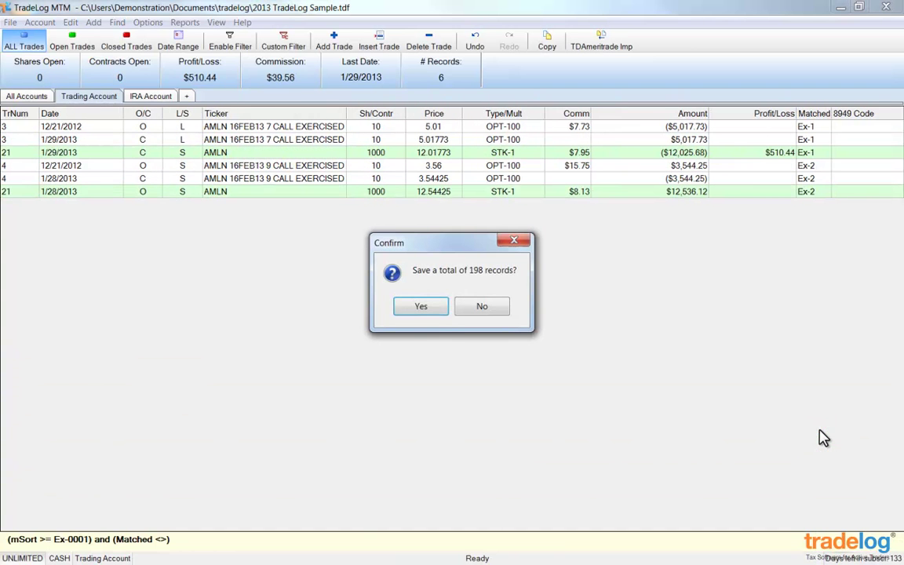
pyautogui.click(406, 308)
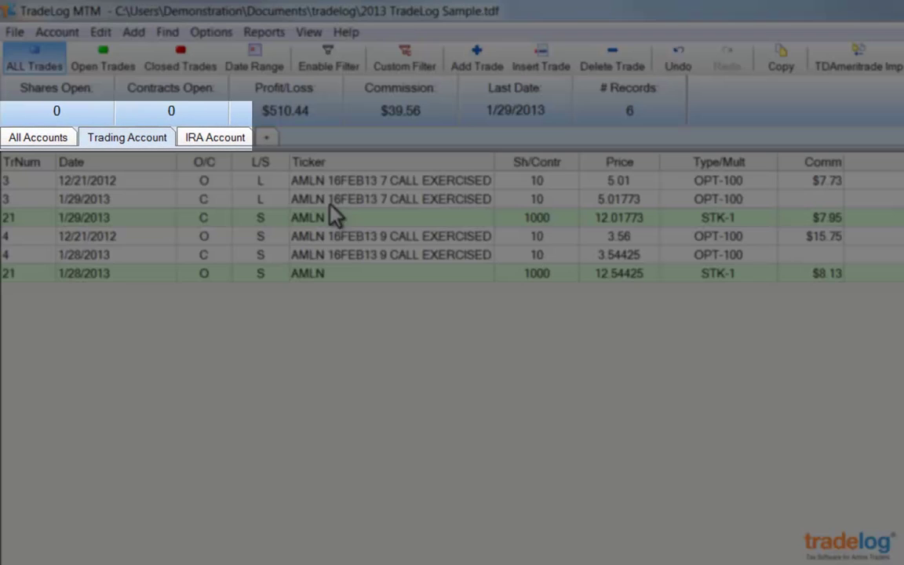
# Expire the Trading Account's open options as of 1/30/2014, save the records and close the open positions list.
pyautogui.click(101, 33)
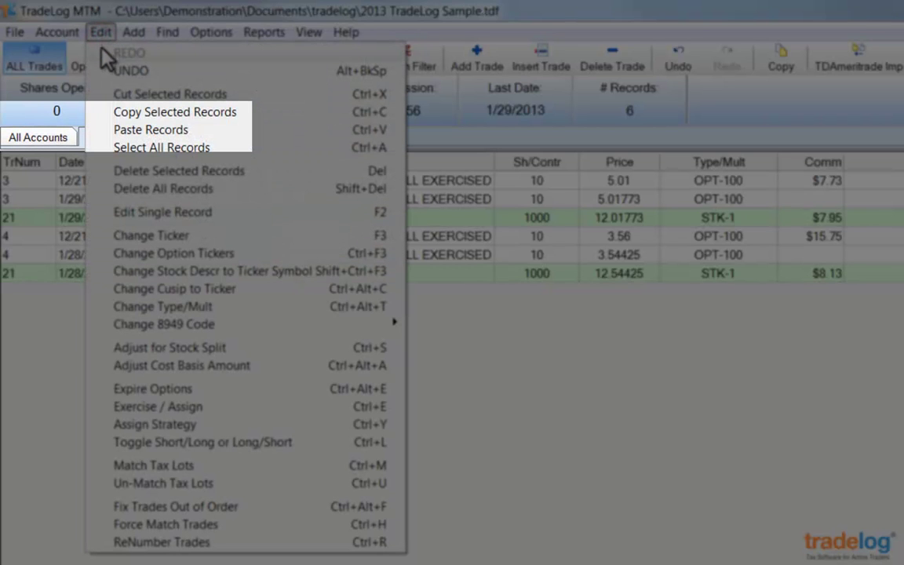
pyautogui.click(258, 388)
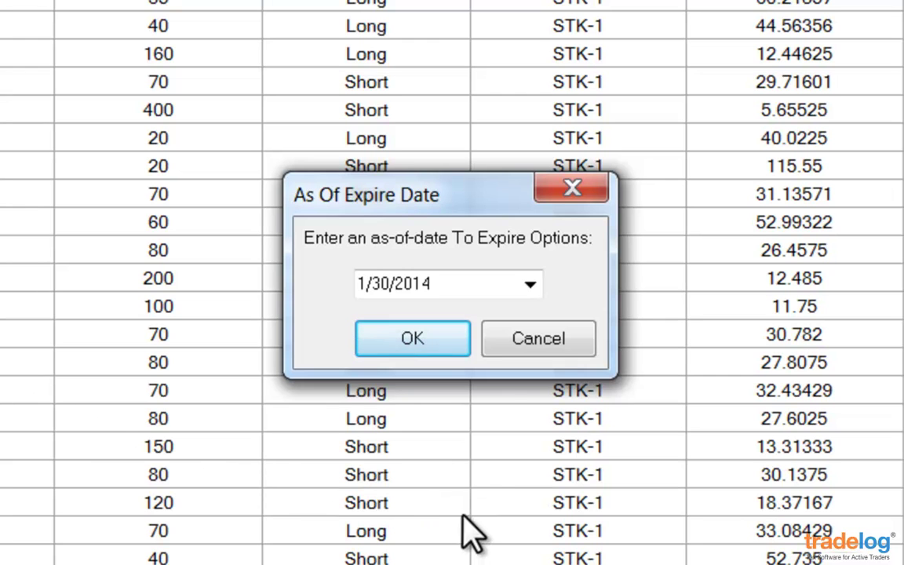
pyautogui.click(445, 334)
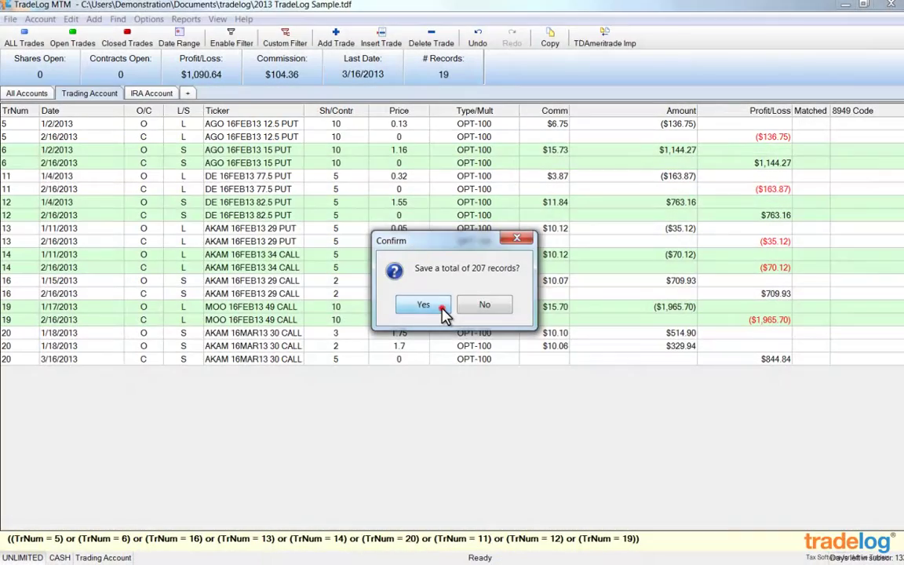
pyautogui.click(444, 312)
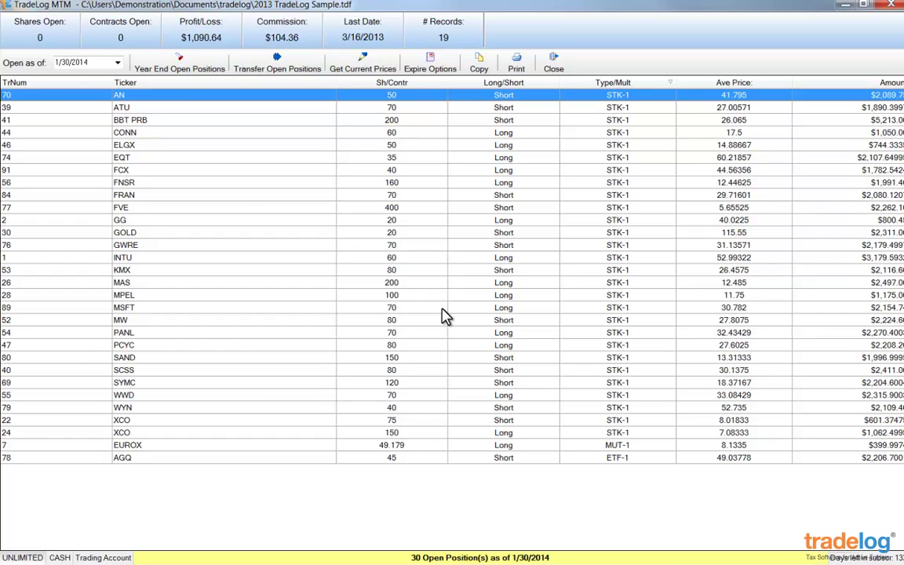
pyautogui.click(555, 66)
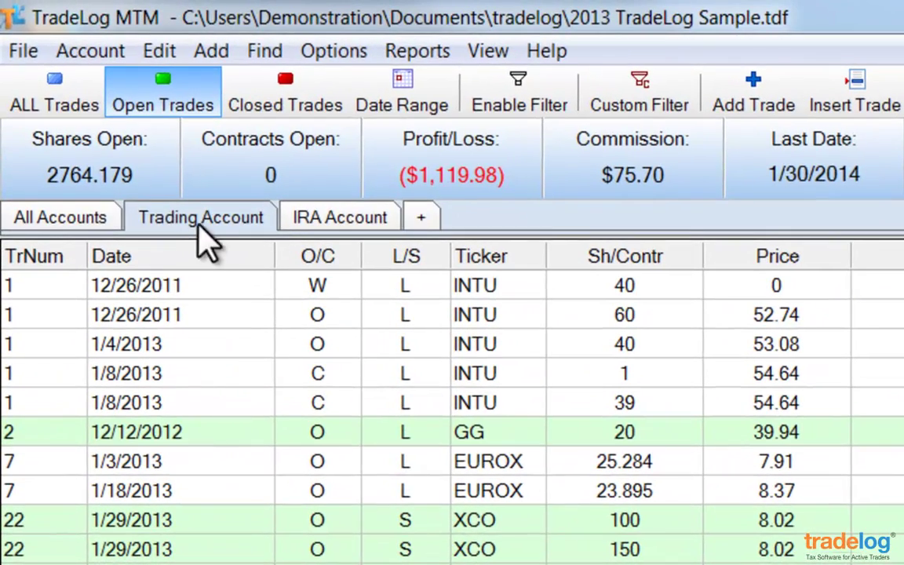
# For all accounts, run the individual Form 8949 report for 1/1/2013 to 12/31/2013 as a draft, including the statement explaining differences.
pyautogui.click(93, 218)
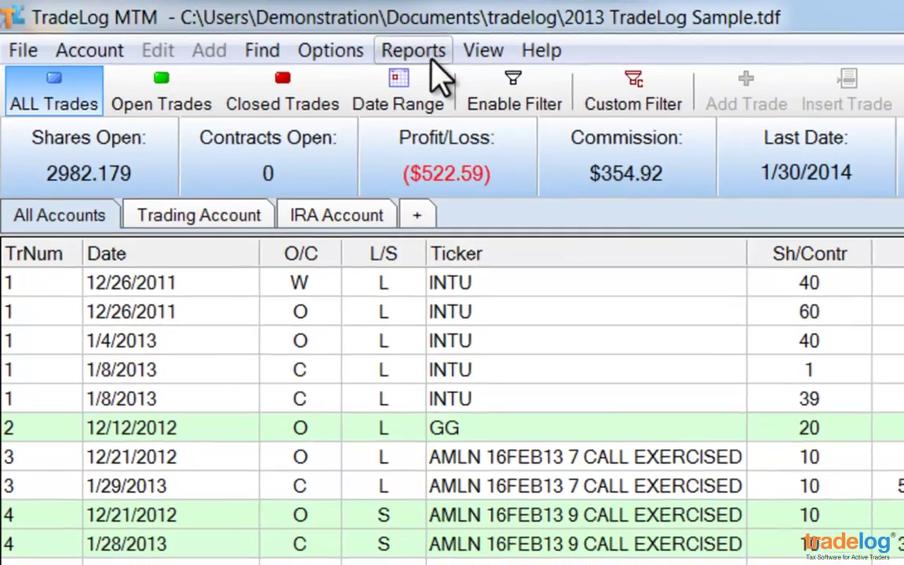
pyautogui.click(423, 51)
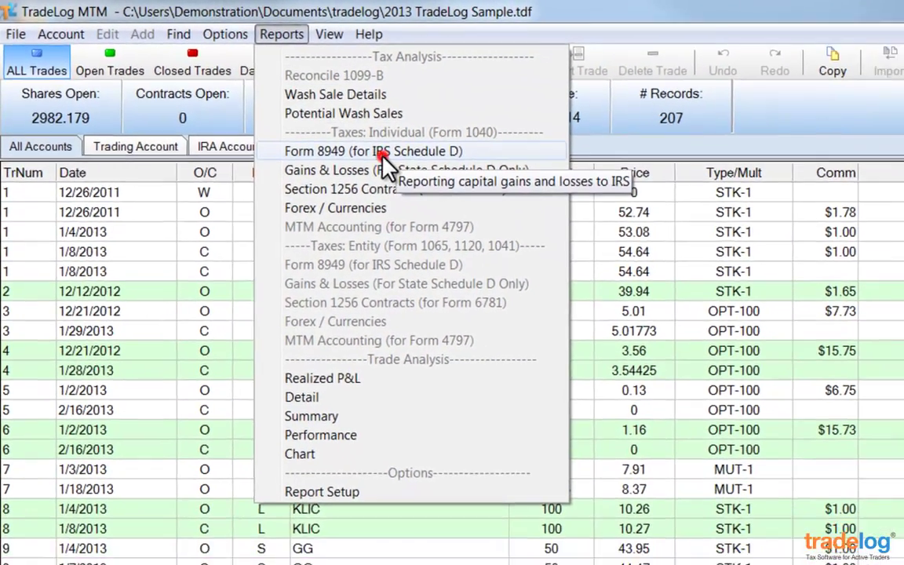
pyautogui.click(379, 151)
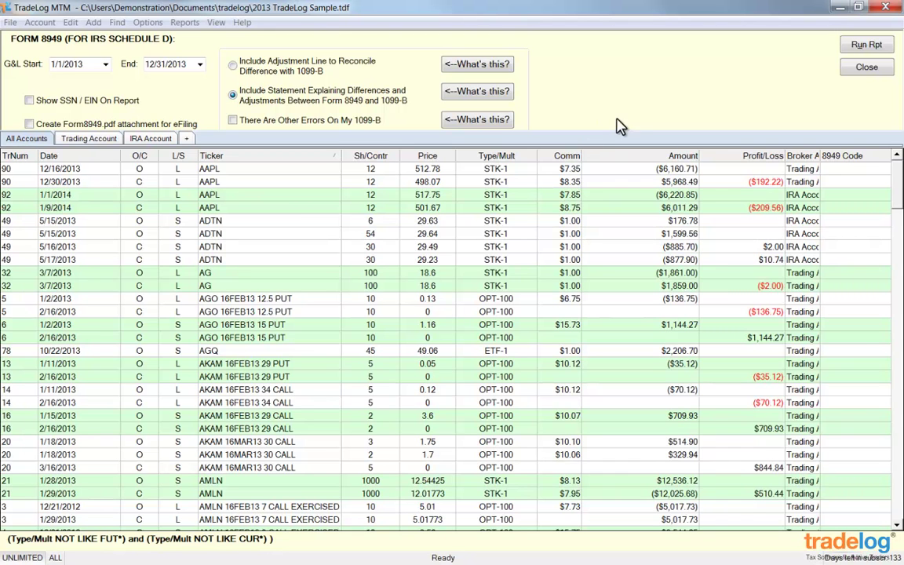
pyautogui.click(889, 45)
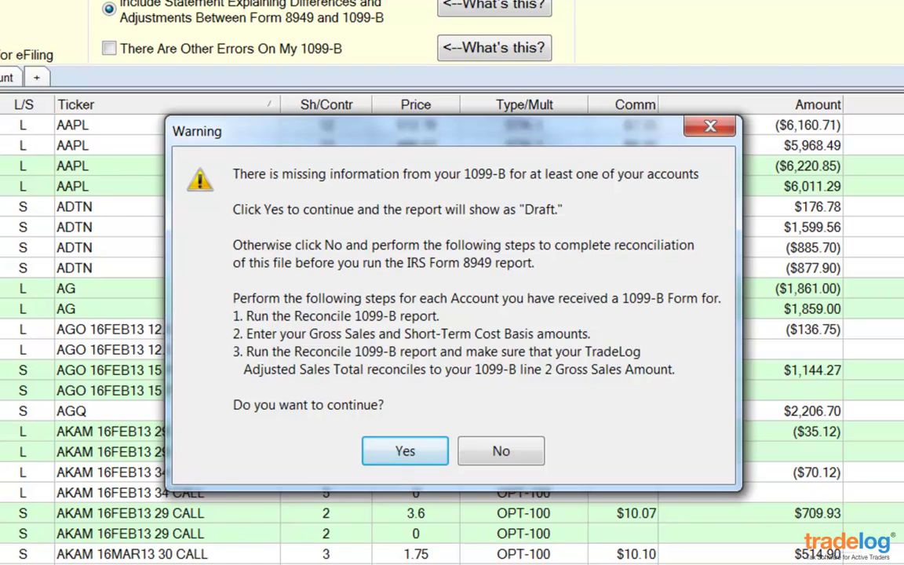
pyautogui.click(434, 454)
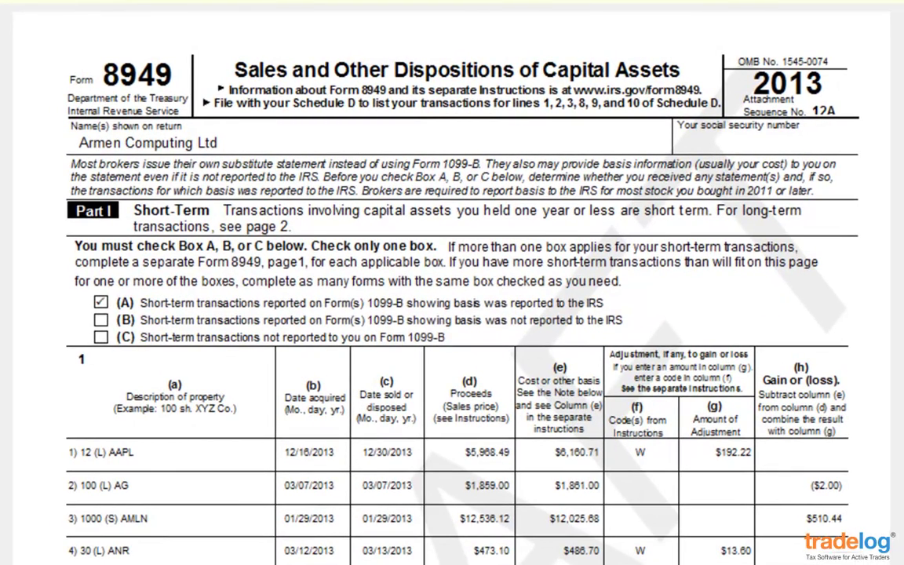
# Read through the short-term and long-term Form 8949 pages of the draft report.
pyautogui.scroll(-15, 452, 282)
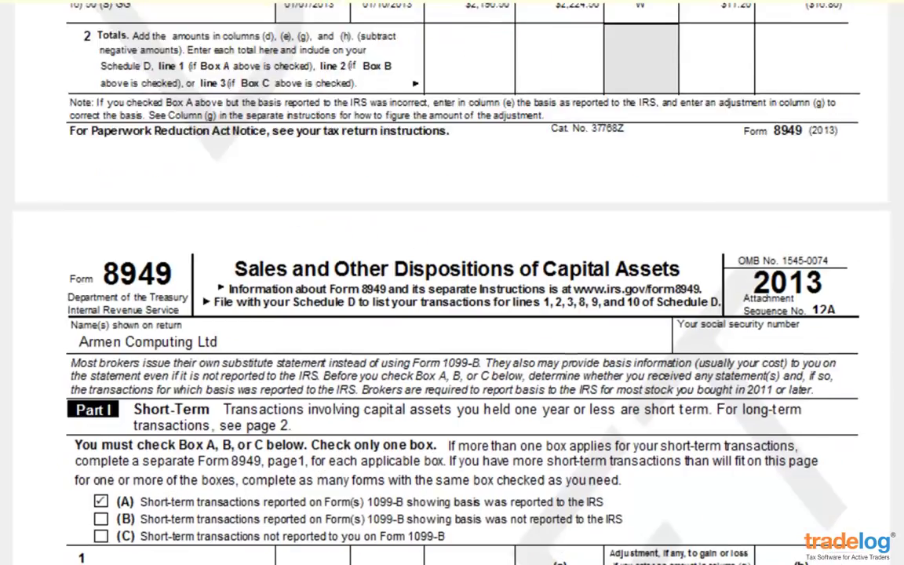
pyautogui.scroll(-15, 452, 282)
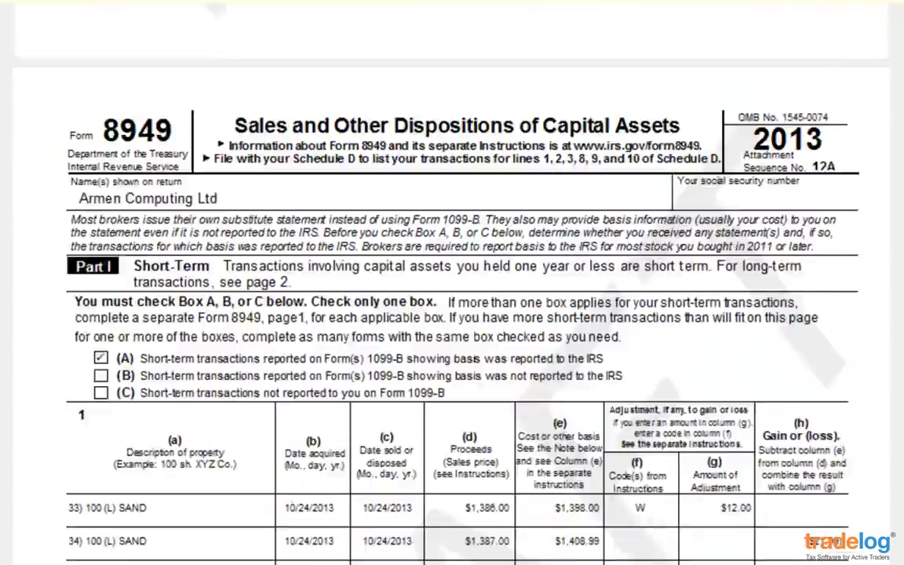
pyautogui.scroll(-15, 452, 282)
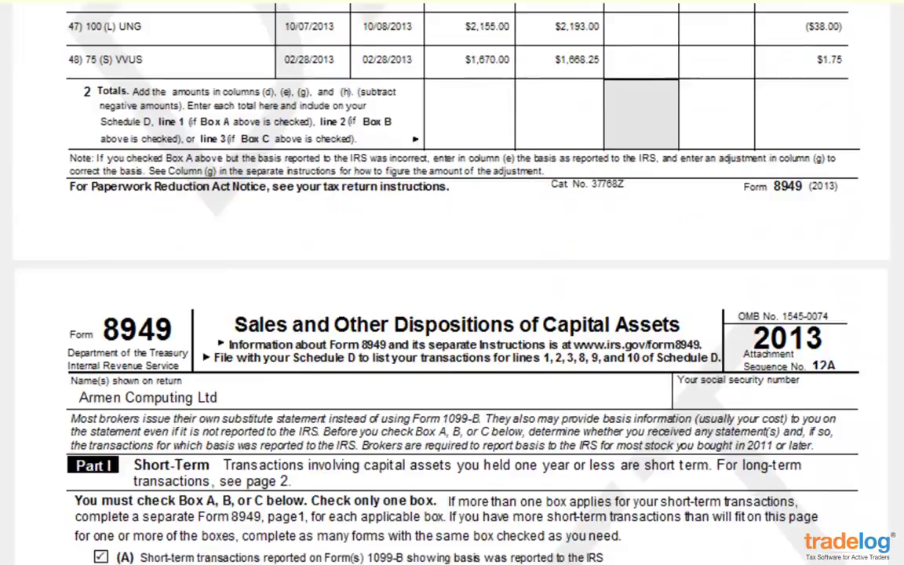
pyautogui.scroll(-15, 452, 282)
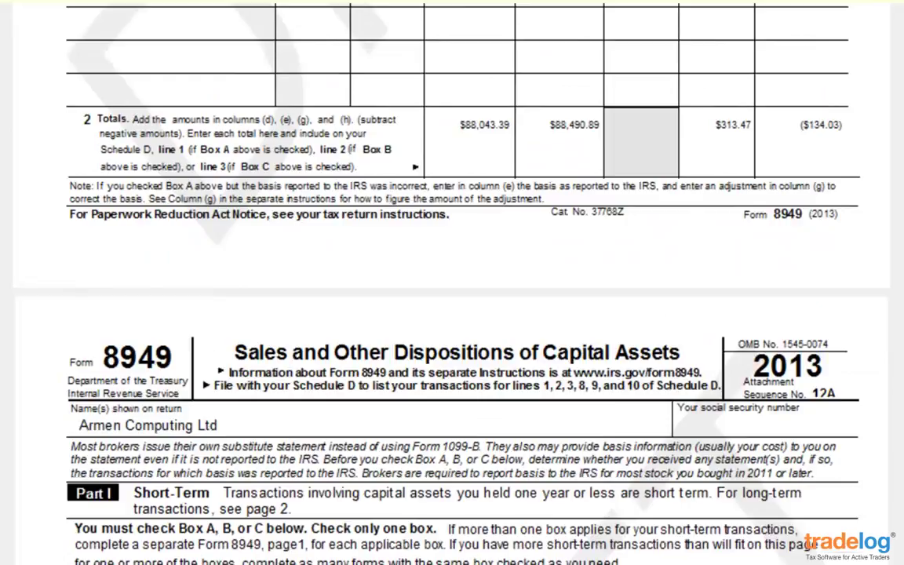
pyautogui.scroll(-15, 452, 282)
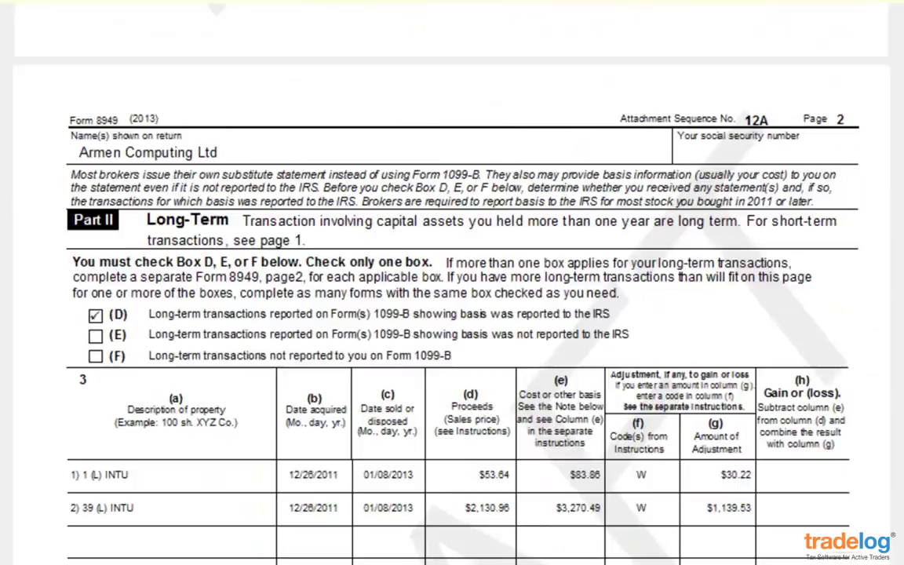
pyautogui.scroll(-15, 452, 282)
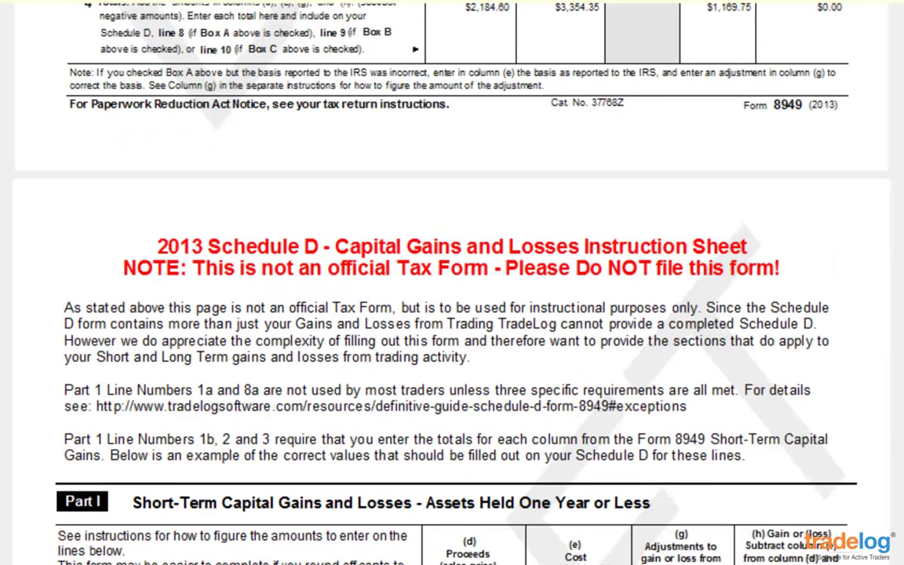
# Review the Schedule D instruction sheet and the differences and adjustments statement, and close the report from its first page.
pyautogui.scroll(-3, 452, 282)
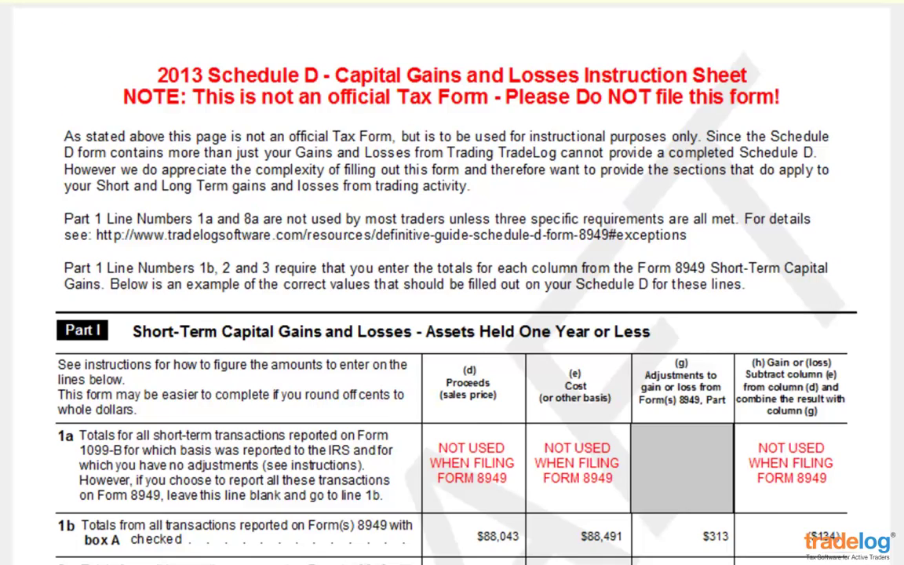
pyautogui.scroll(-5, 452, 314)
pyautogui.scroll(-3, 451, 314)
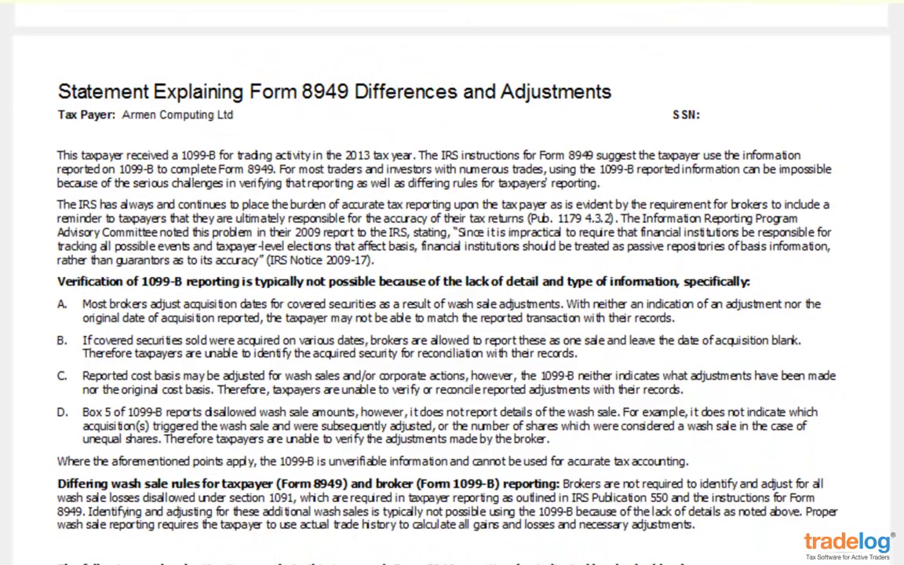
pyautogui.scroll(-1, 452, 314)
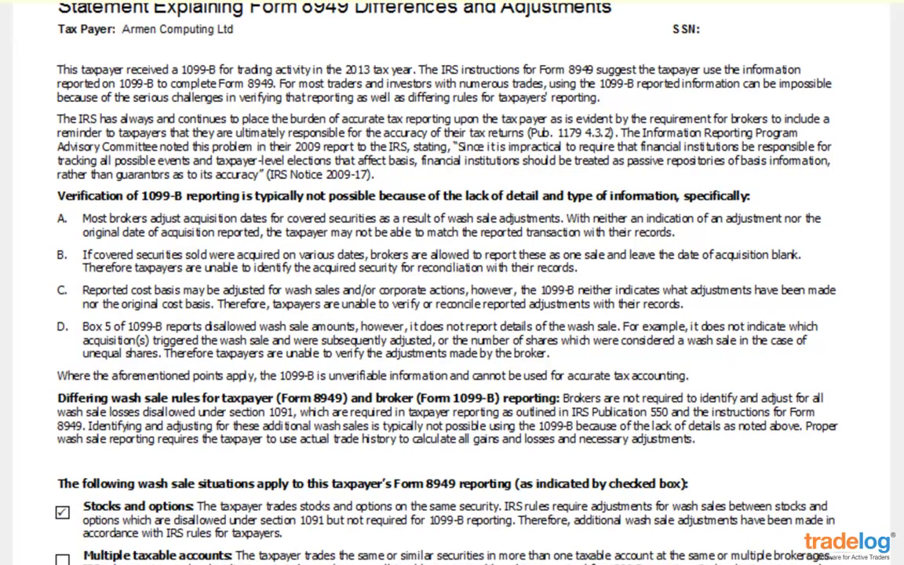
pyautogui.scroll(-5, 452, 314)
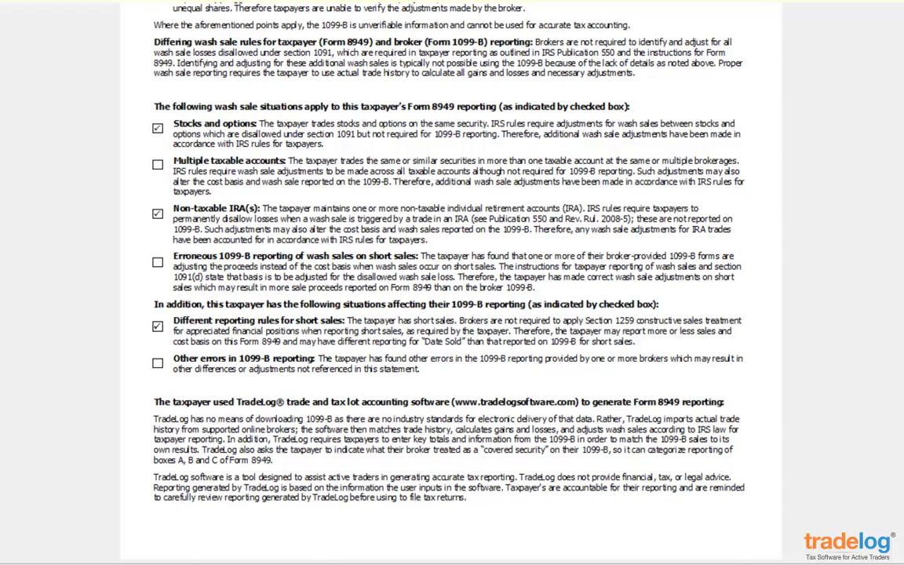
pyautogui.scroll(2, 452, 282)
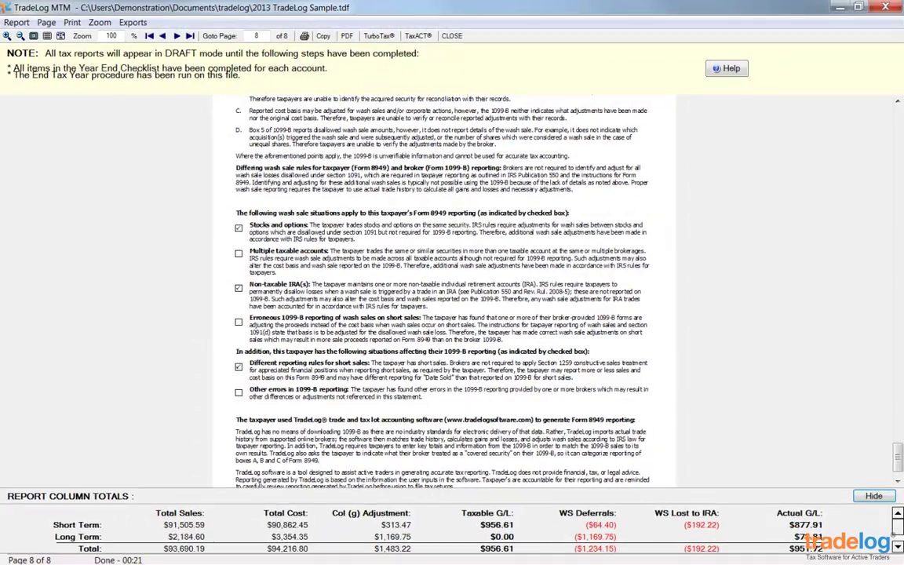
pyautogui.press('Home')
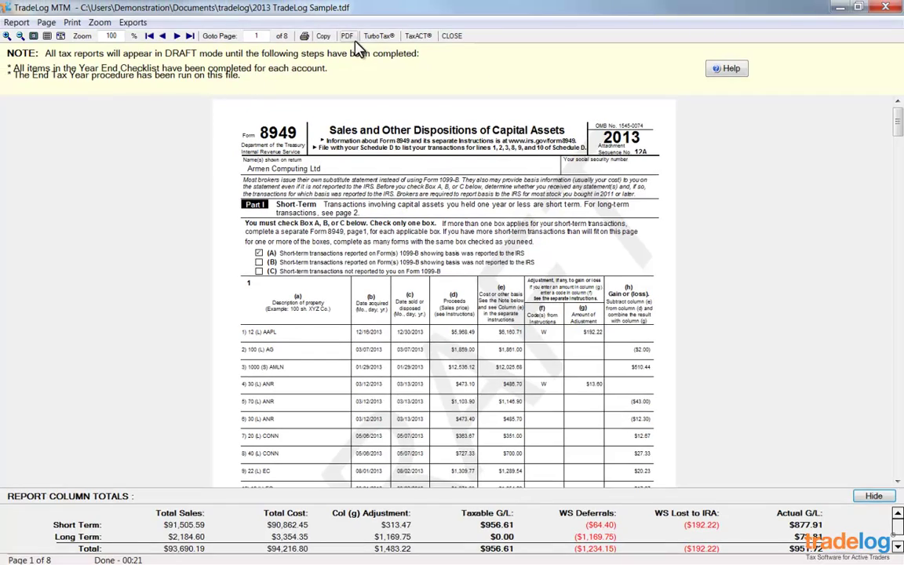
pyautogui.click(453, 37)
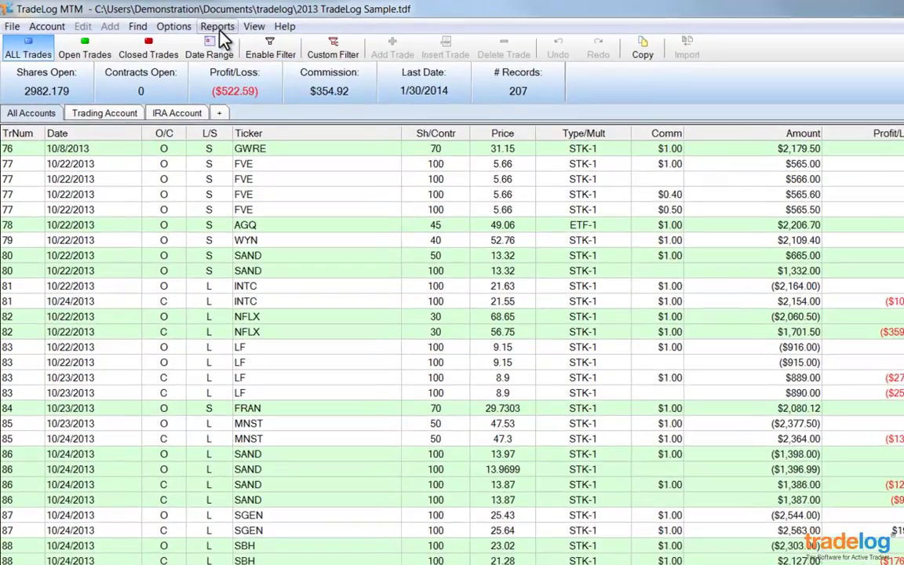
# Run the individual Gains & Losses report for State Schedule D on all accounts, review it and close it.
pyautogui.click(217, 28)
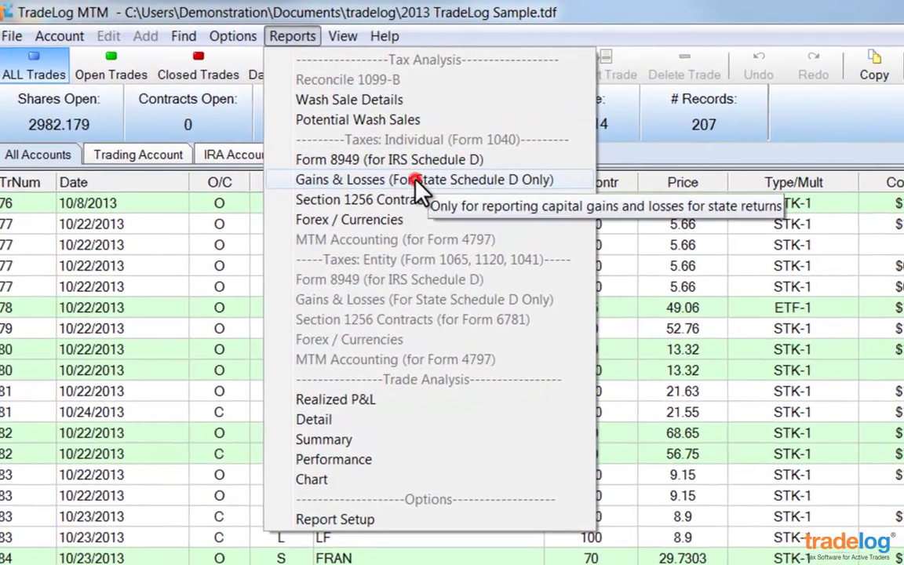
pyautogui.click(376, 173)
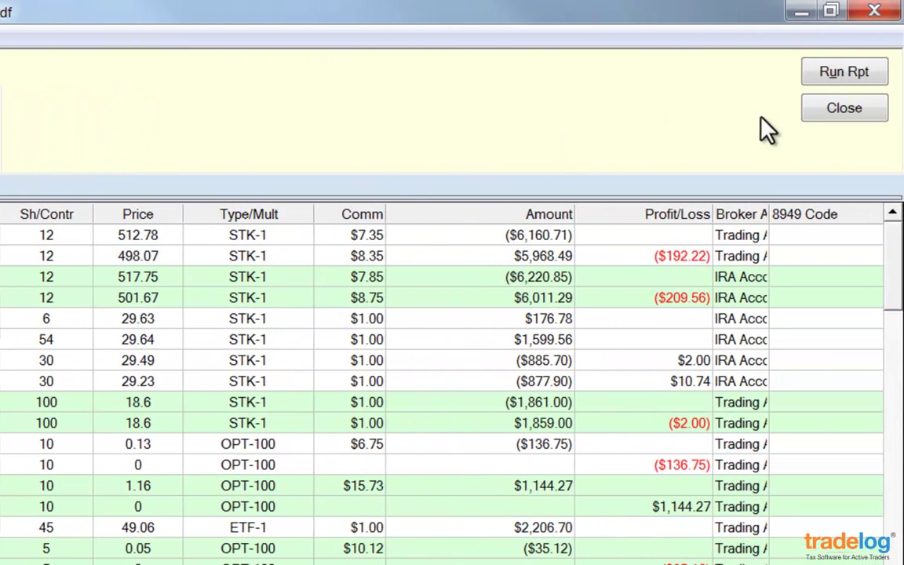
pyautogui.click(823, 102)
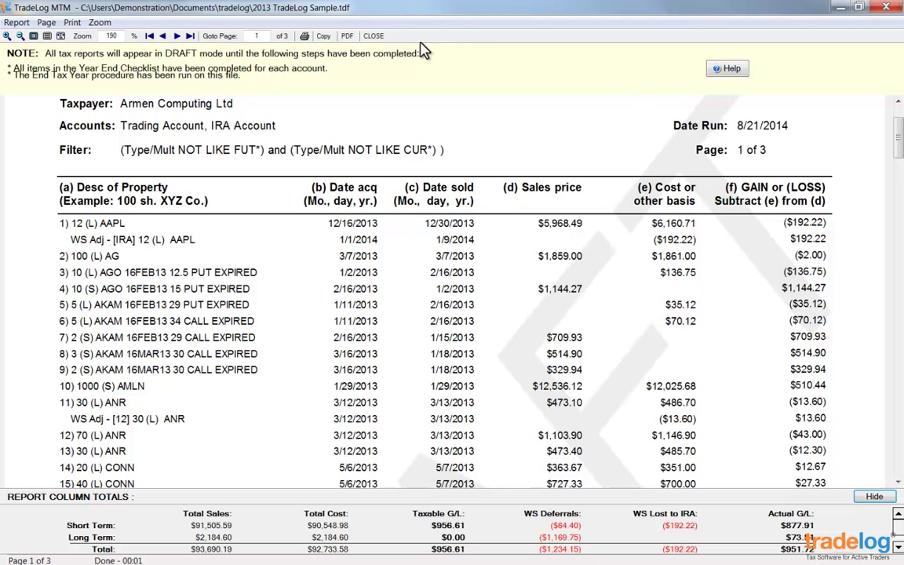
pyautogui.click(374, 35)
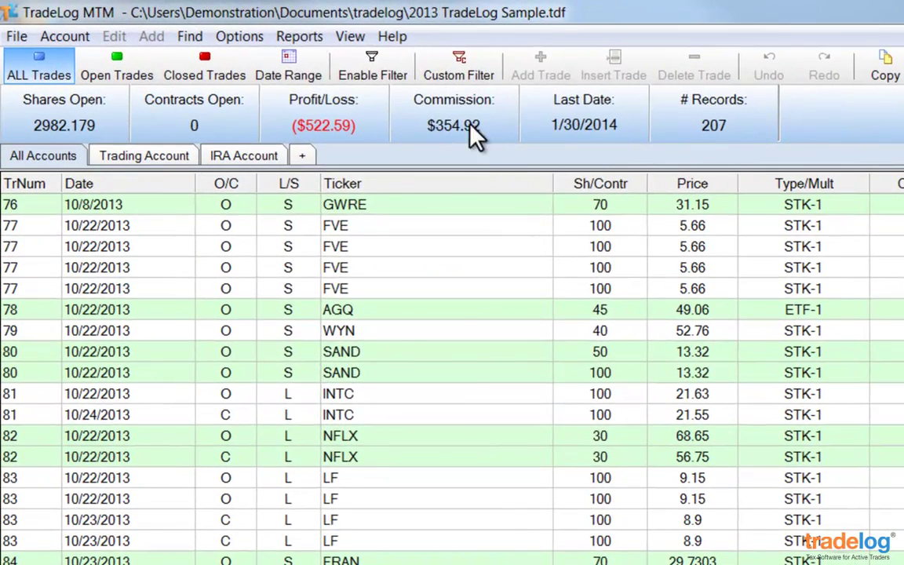
# Run the Wash Sale Details report for all accounts, review its loss summaries and gain and loss details, and close it.
pyautogui.click(297, 34)
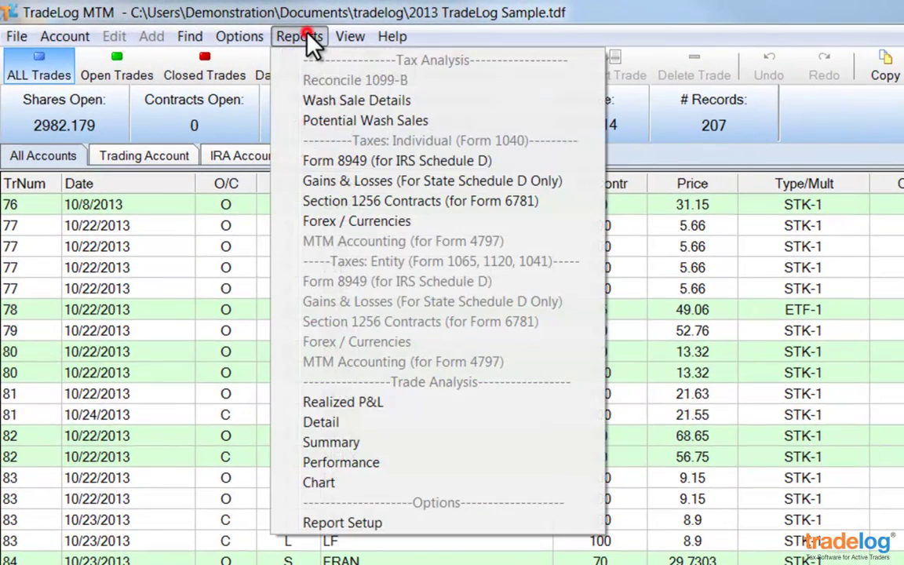
pyautogui.click(372, 103)
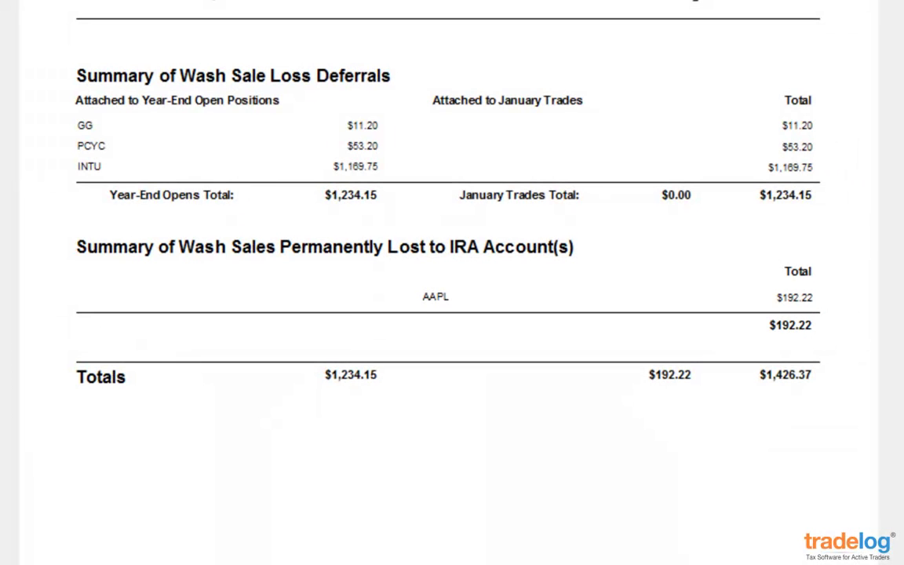
pyautogui.scroll(-15, 452, 282)
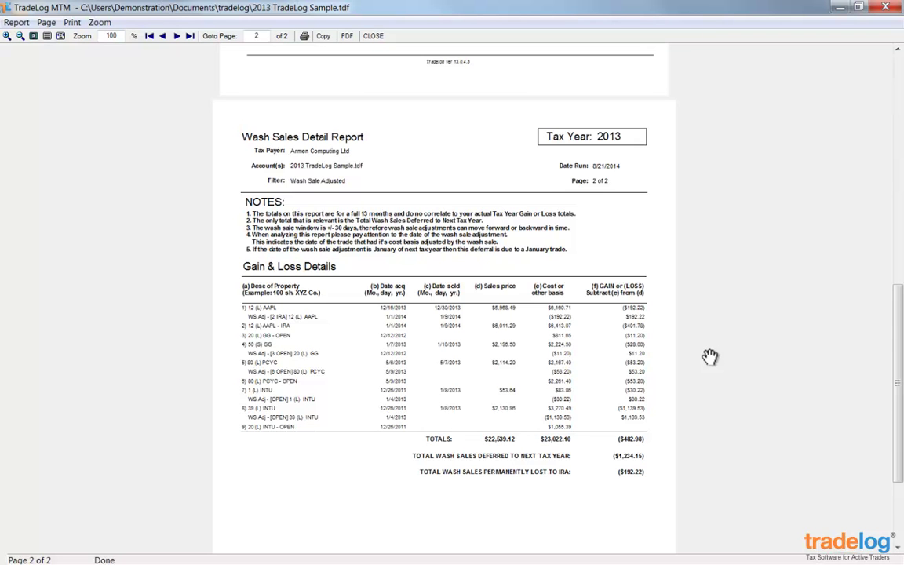
pyautogui.scroll(-1, 710, 357)
pyautogui.scroll(-2, 709, 357)
pyautogui.scroll(2, 709, 357)
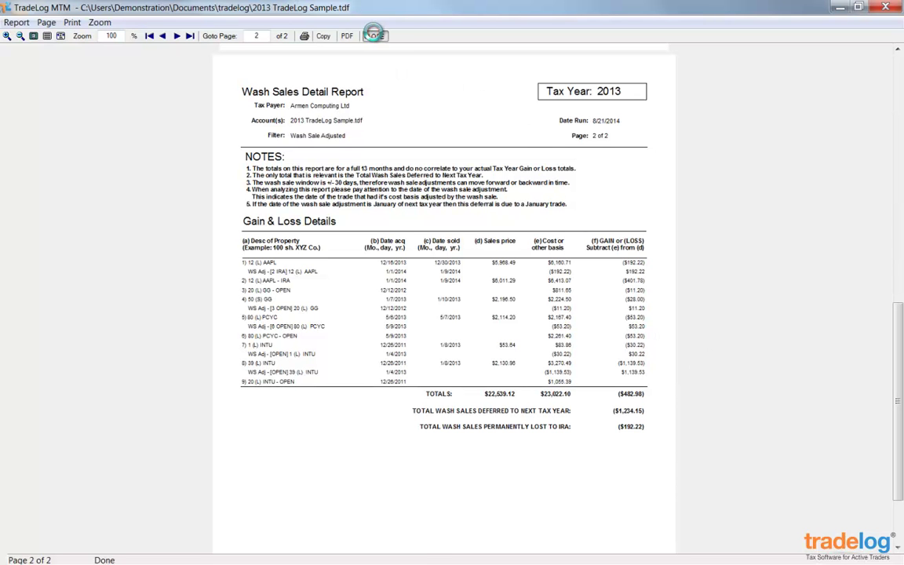
pyautogui.click(373, 36)
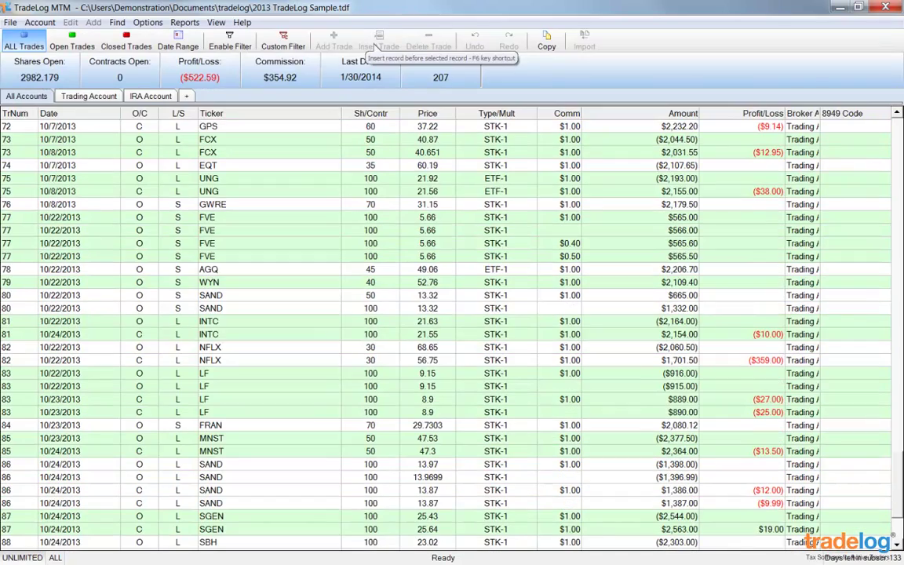
pyautogui.click(184, 22)
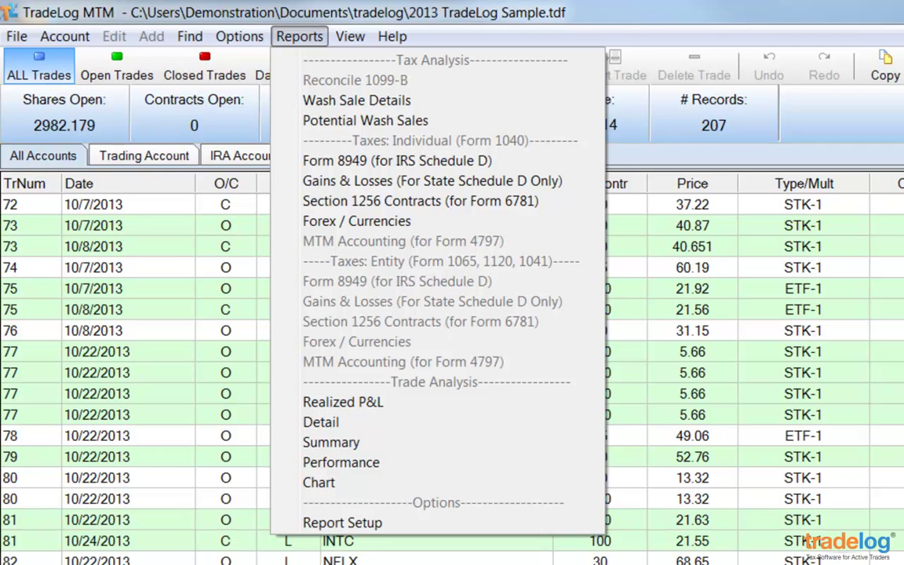
pyautogui.press('Escape')
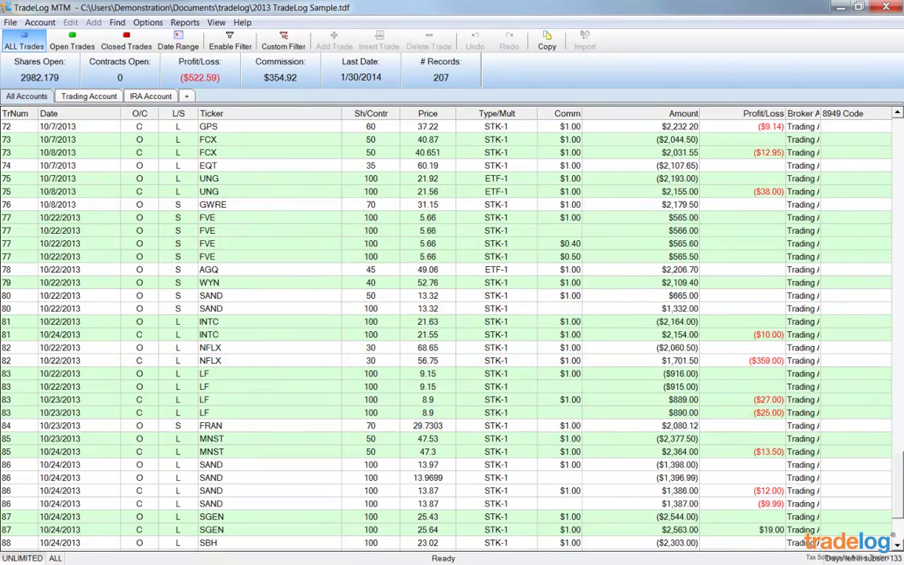
pyautogui.click(242, 22)
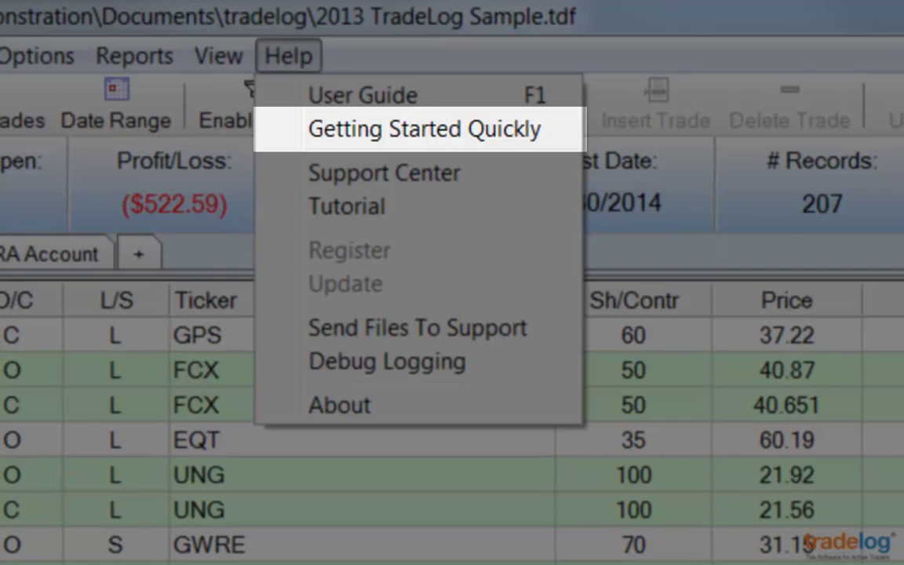
pyautogui.press('Return')
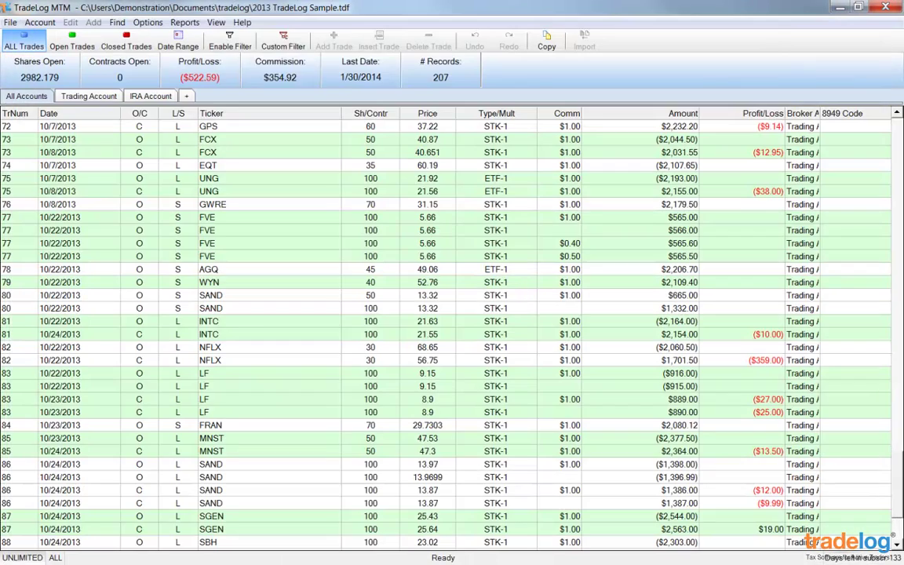
# Open TradeLog's online video tutorials page in the browser and look through the Quick Start Guide lessons.
pyautogui.click(242, 22)
pyautogui.click(253, 75)
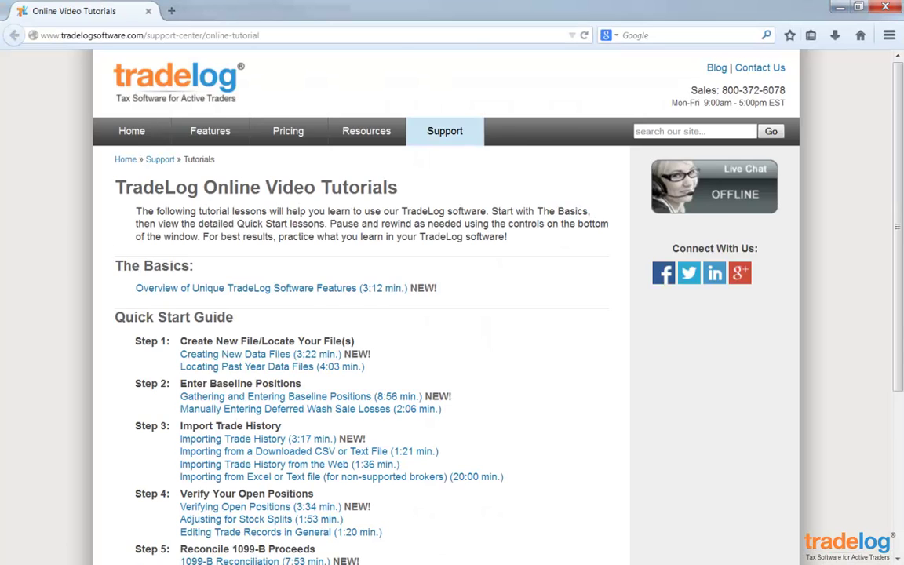
pyautogui.scroll(-2, 452, 314)
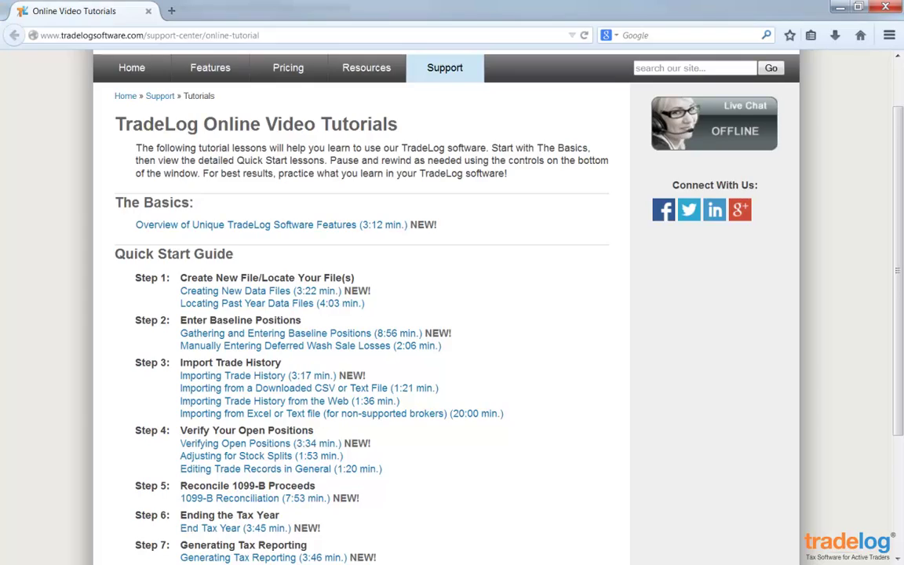
pyautogui.scroll(-4, 452, 314)
pyautogui.scroll(5, 452, 314)
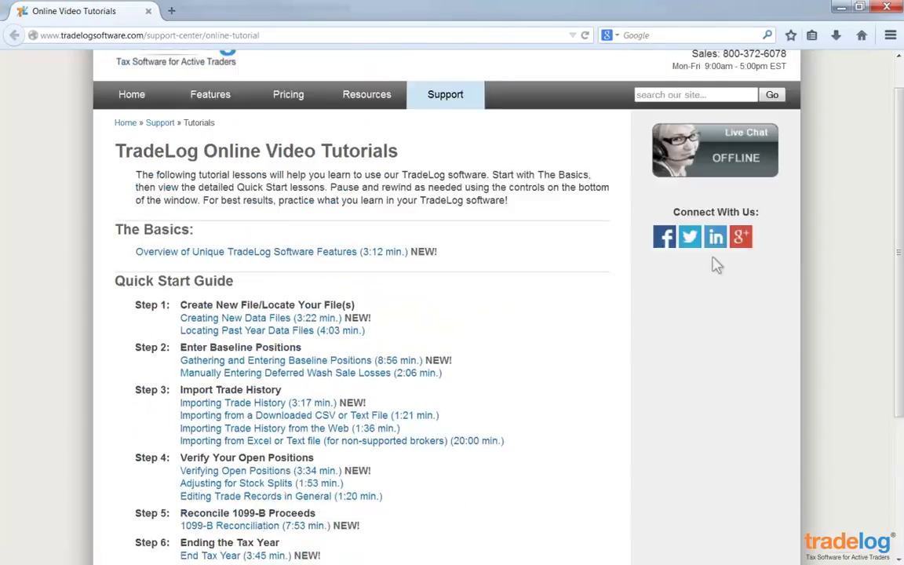
# Open the Secure Purchase page on the TradeLog website and look through the one-year subscription options.
pyautogui.moveTo(304, 100)
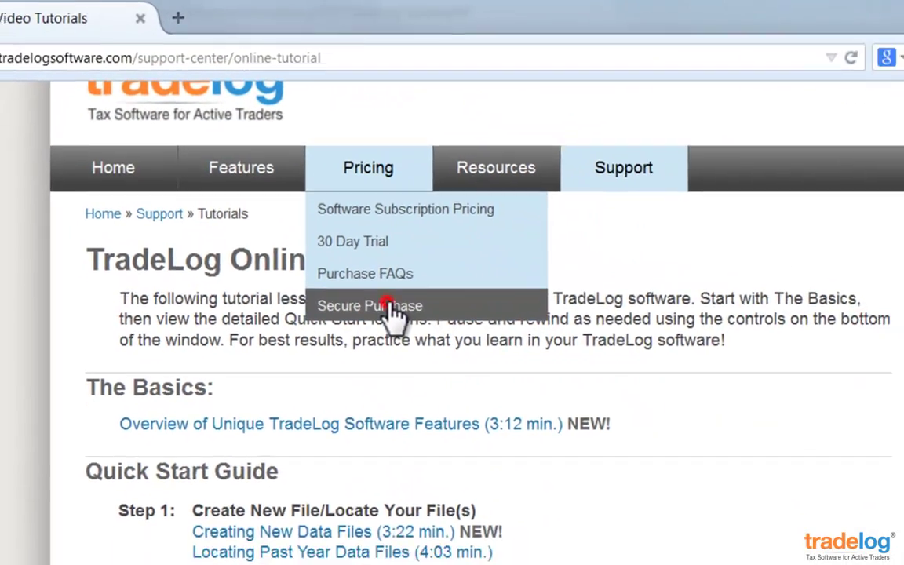
pyautogui.click(402, 328)
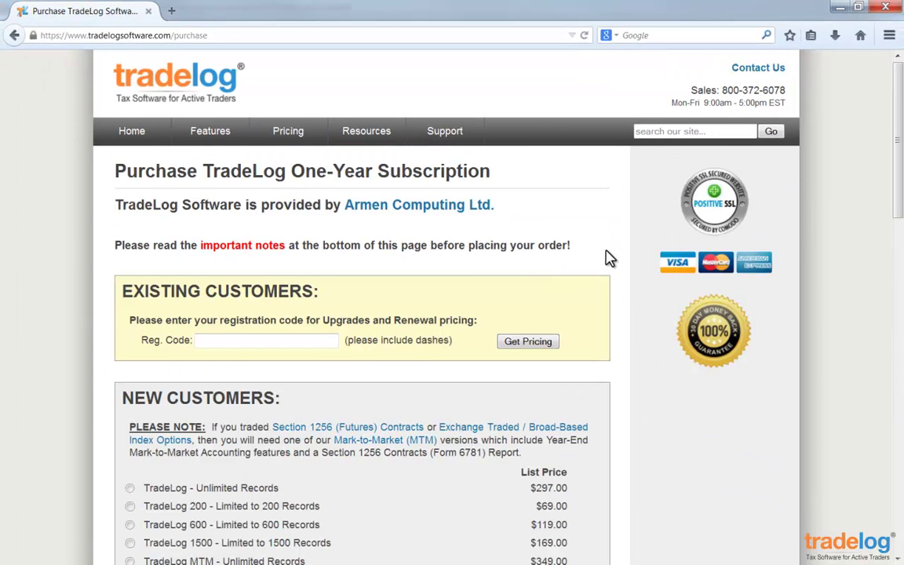
pyautogui.scroll(-2, 613, 246)
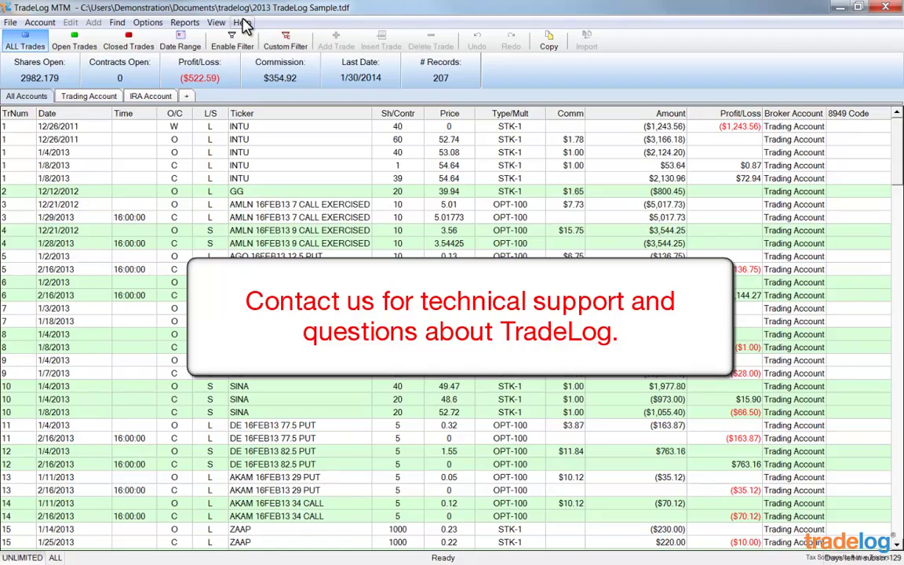
# Switch back to TradeLog, open its online Support Center and go to the Online Support Request form.
pyautogui.click(242, 23)
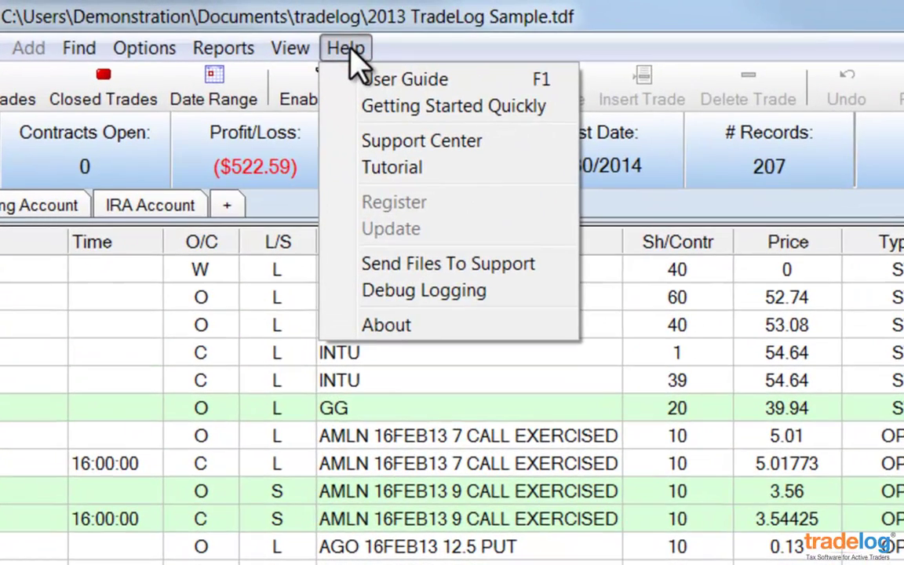
pyautogui.click(460, 266)
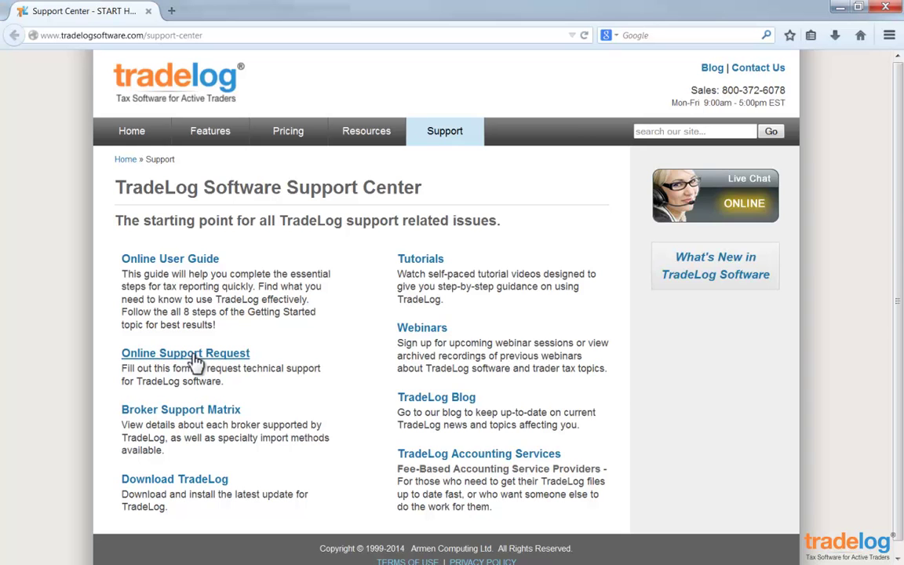
pyautogui.click(196, 360)
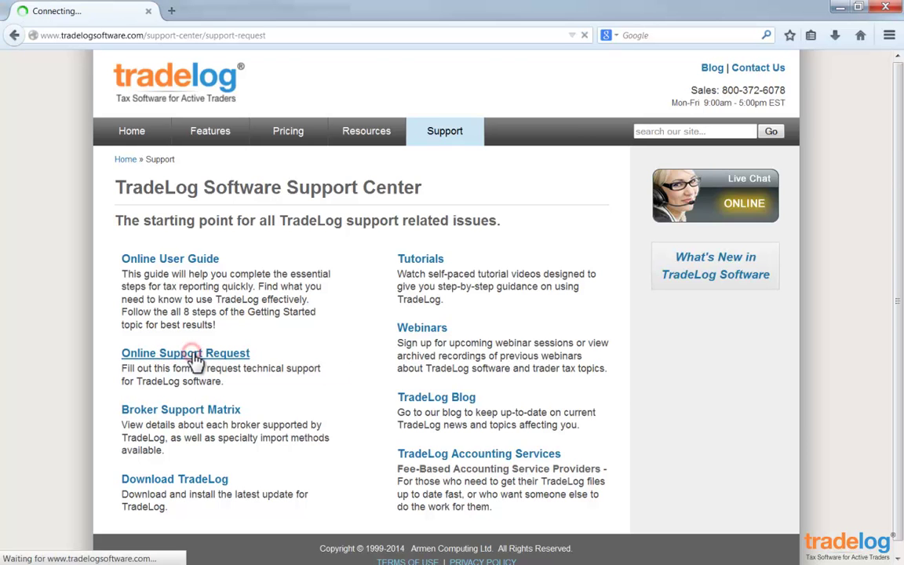